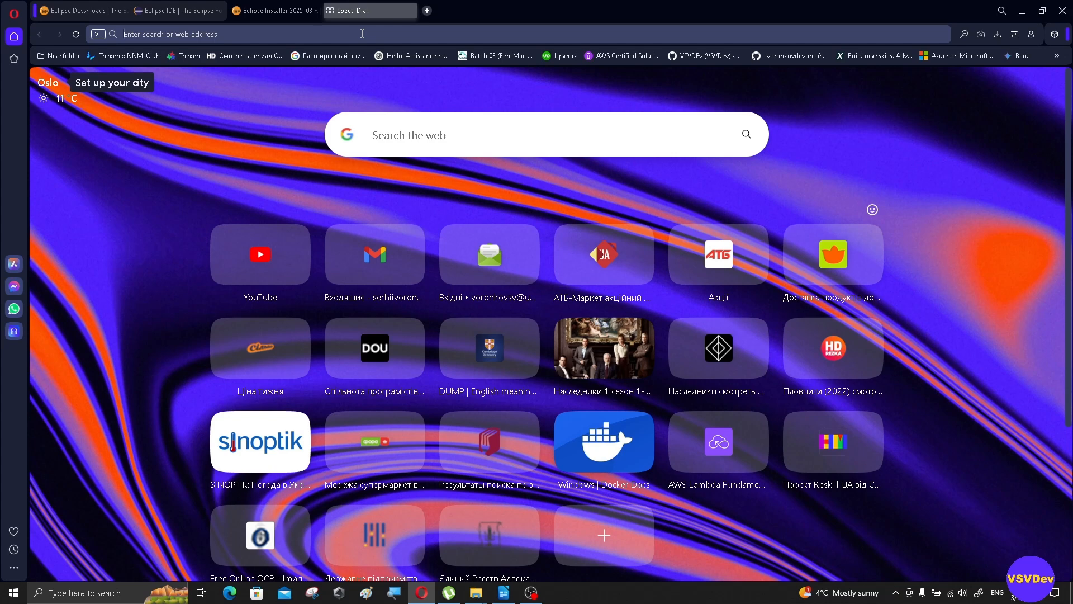
# Step: Search the web for "install eclipse"
pyautogui.write('ins')
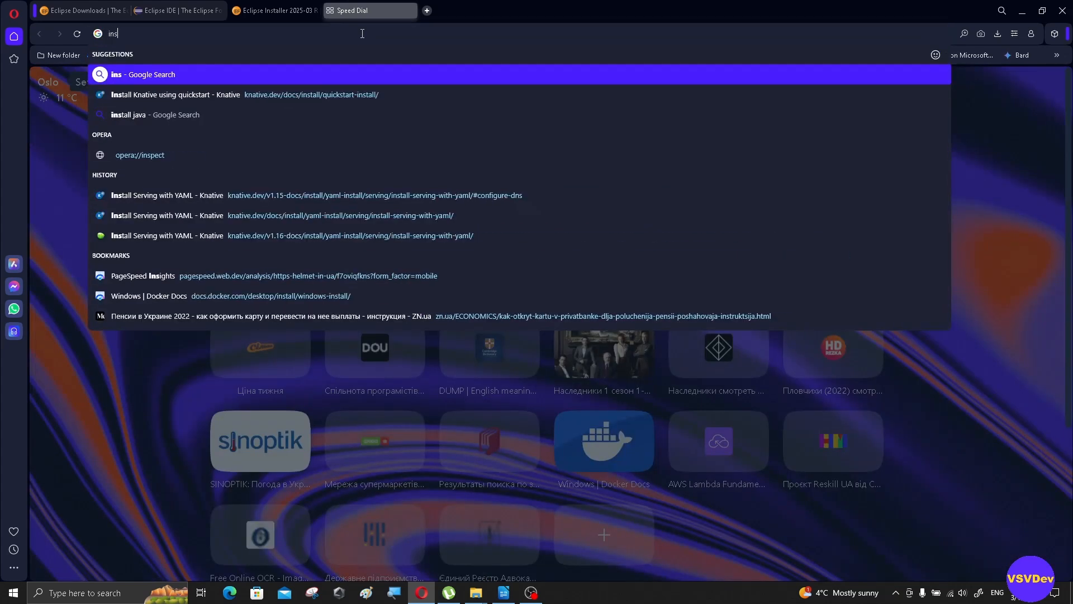
pyautogui.write('tall ')
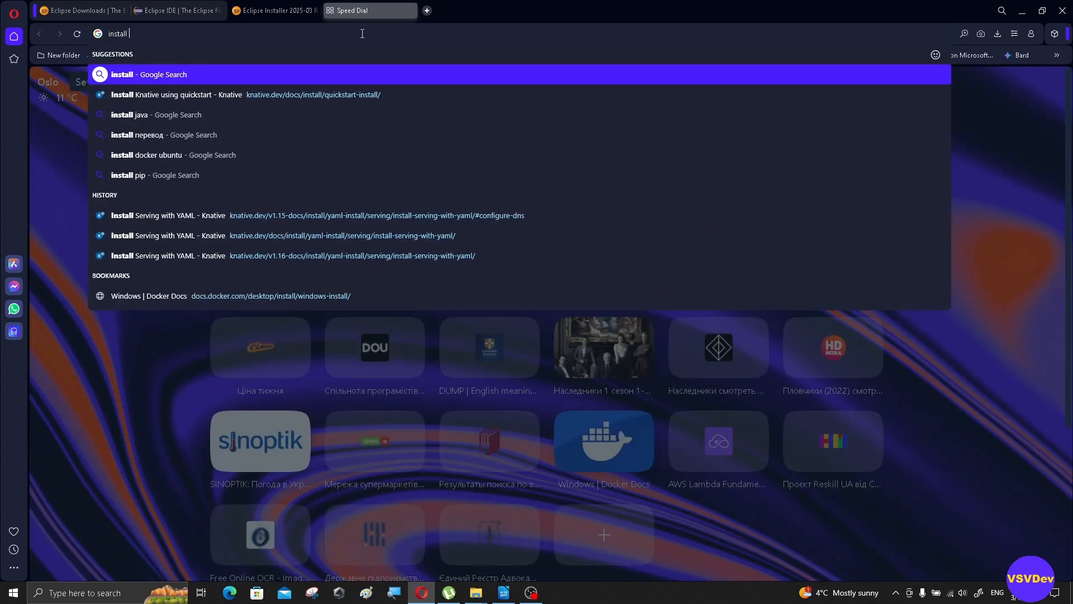
pyautogui.write('ecl')
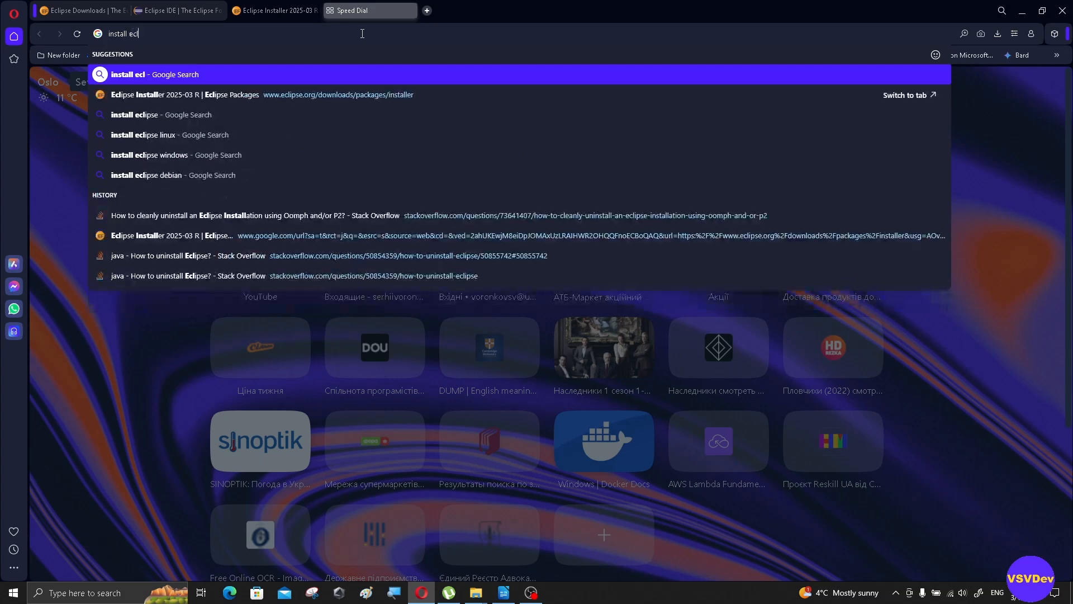
pyautogui.write('ipse')
pyautogui.press('Return')
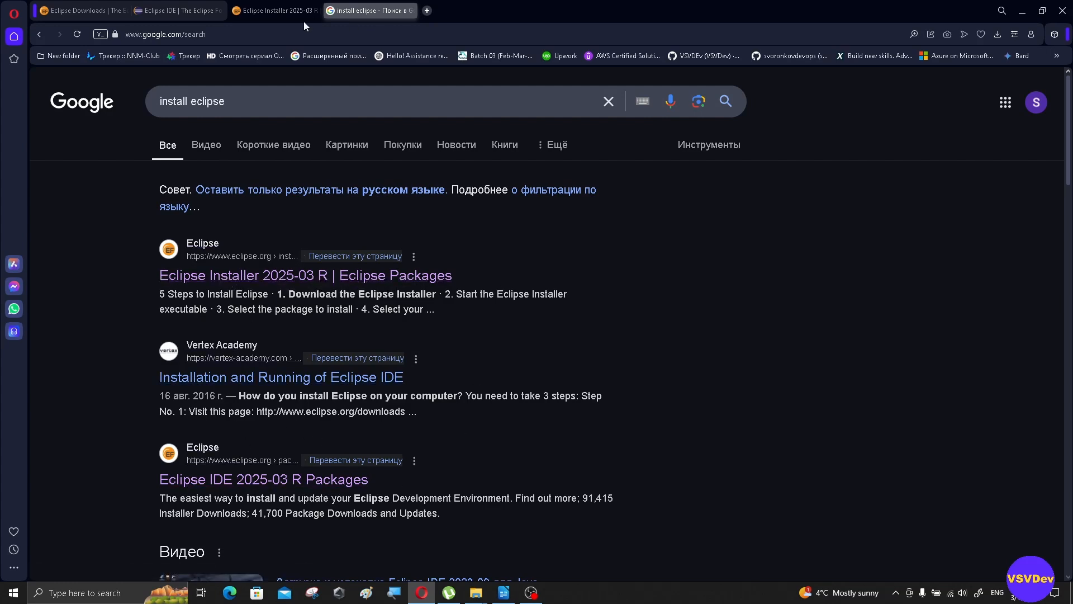
# Step: Switch to the open Eclipse Downloads page and review the products offered, including Temurin, Eclipse Che, Theia IDE, Jetty and GlassFish
pyautogui.click(75, 9)
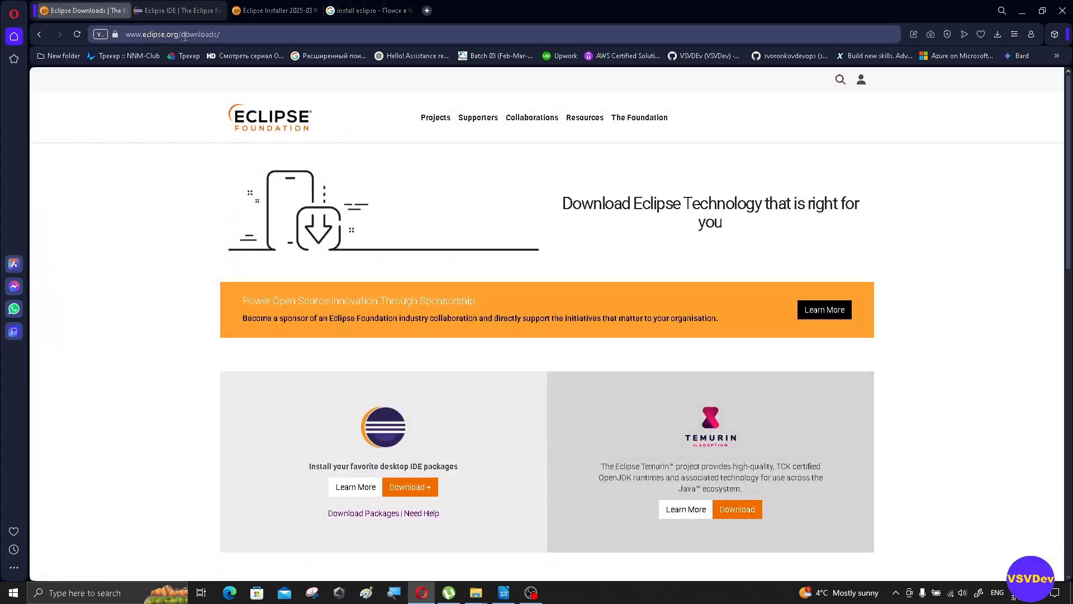
pyautogui.click(237, 33)
pyautogui.click(264, 38)
pyautogui.scroll(-4, 500, 231)
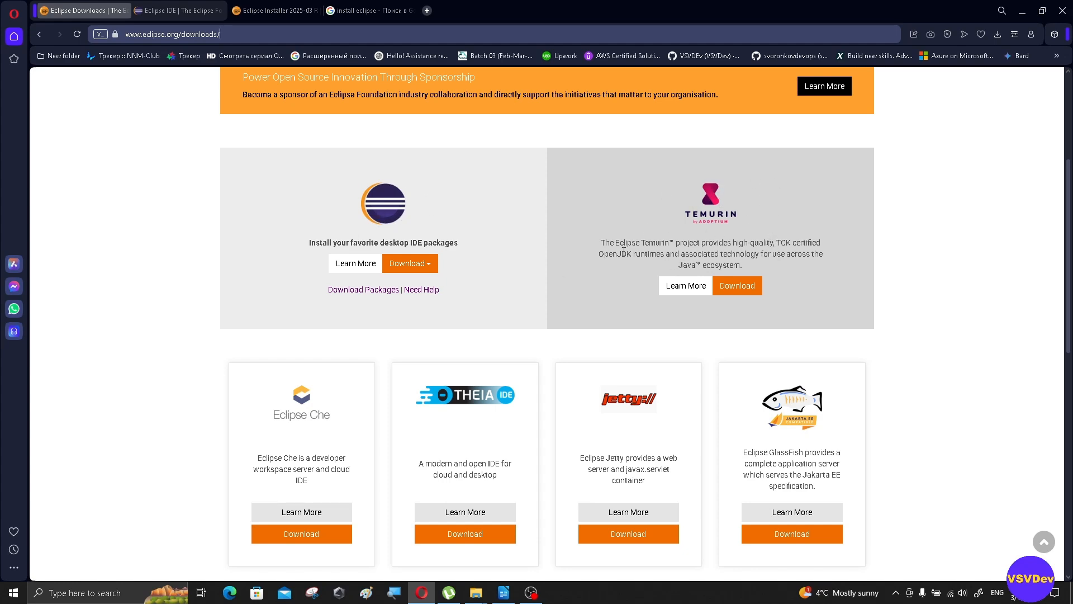
pyautogui.moveTo(599, 256); pyautogui.dragTo(634, 255)
pyautogui.scroll(-3, 493, 350)
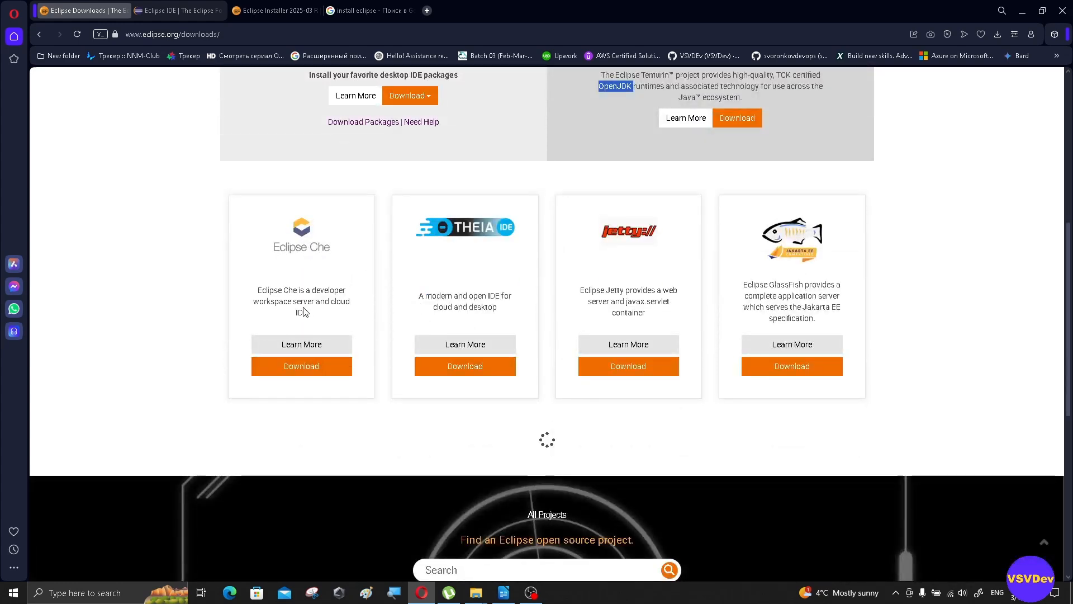
pyautogui.moveTo(282, 302); pyautogui.dragTo(310, 314)
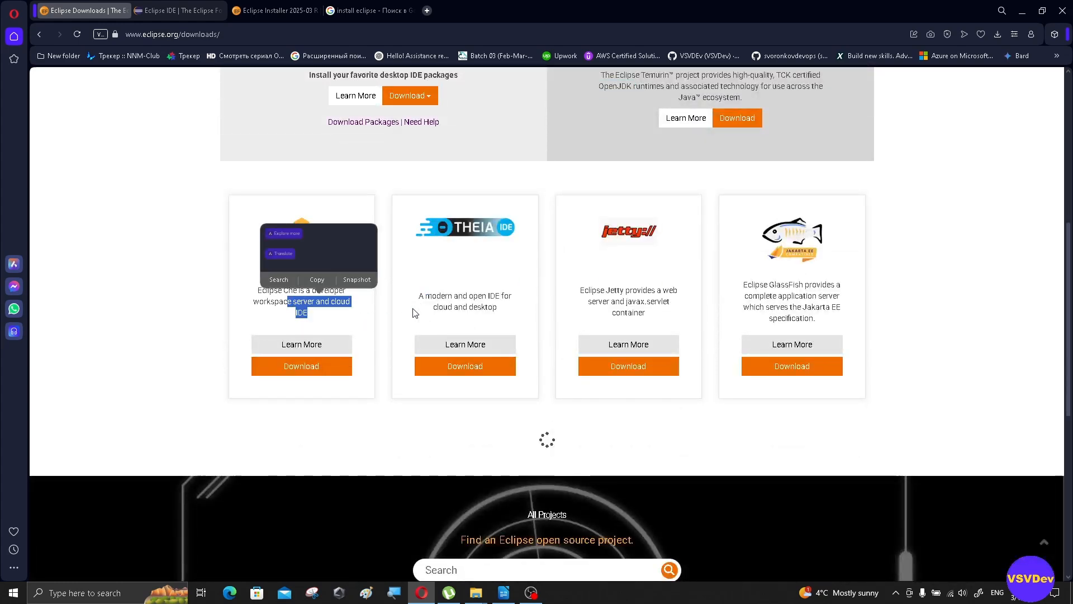
pyautogui.moveTo(439, 303); pyautogui.dragTo(504, 320)
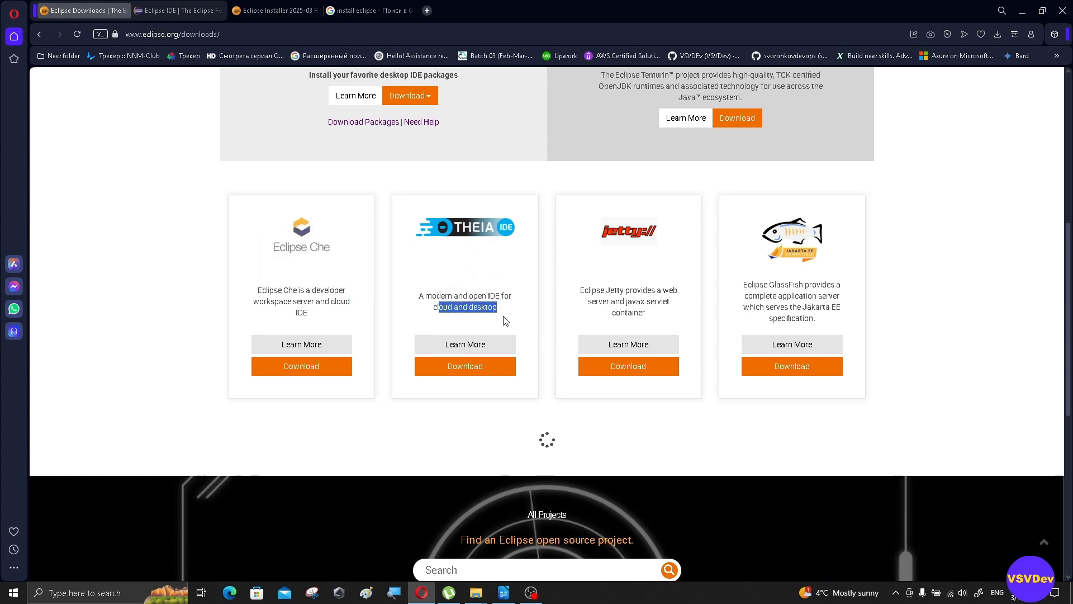
pyautogui.click(487, 195)
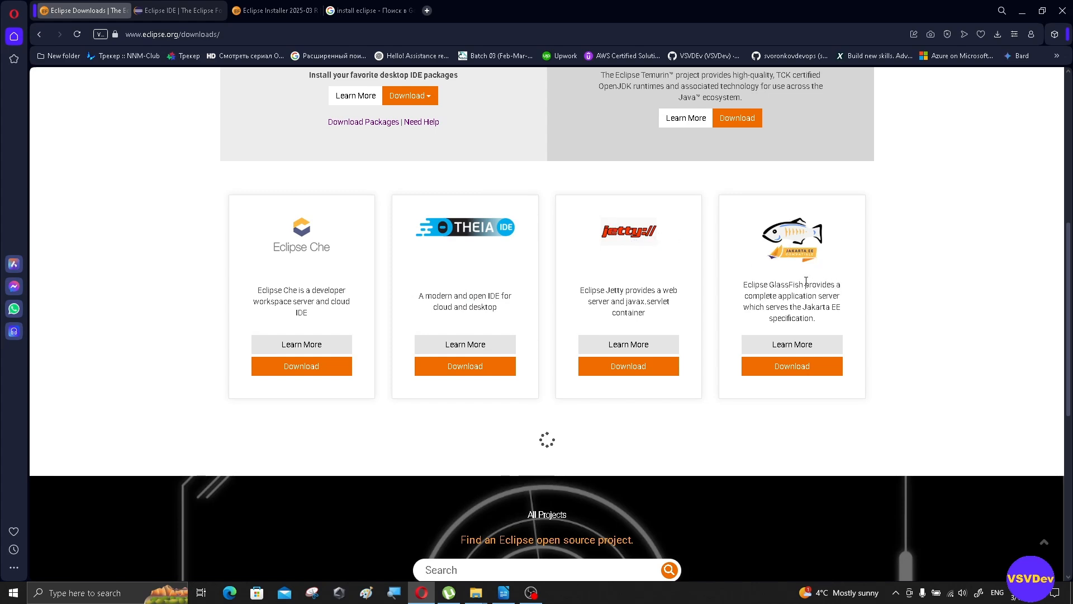
pyautogui.scroll(5, 805, 280)
pyautogui.scroll(-2, 804, 277)
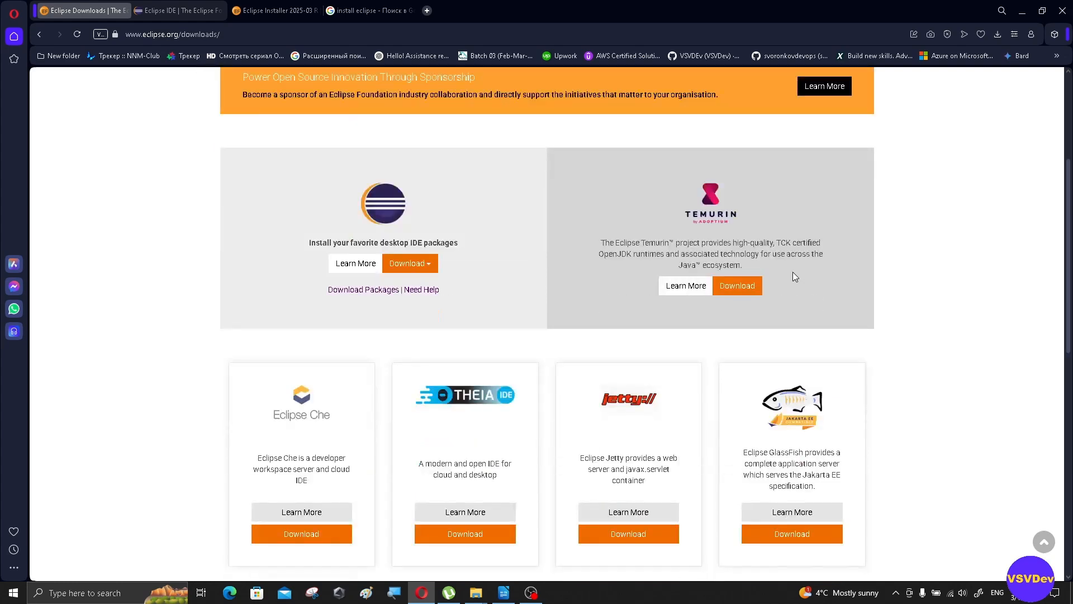
# Step: Check the desktop IDE download options, then open the Download Packages page and skim its package list
pyautogui.click(413, 264)
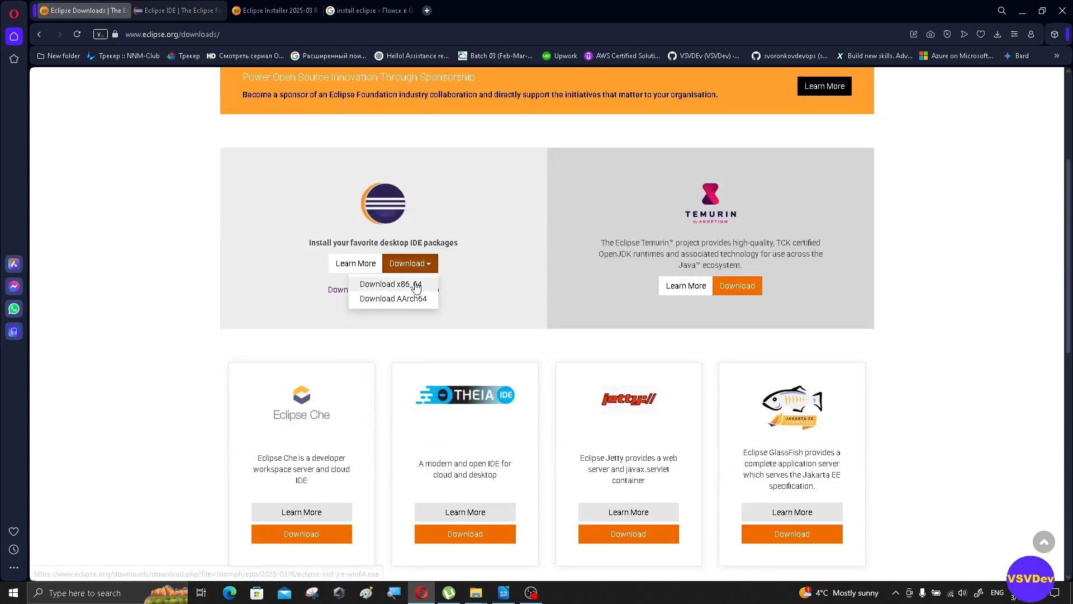
pyautogui.click(488, 297)
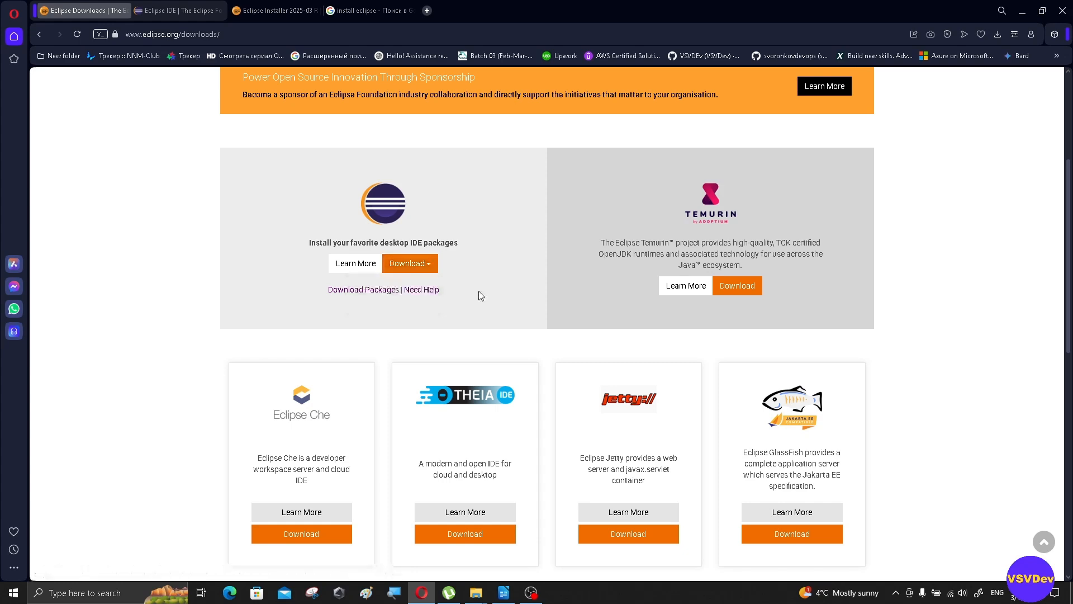
pyautogui.click(364, 291)
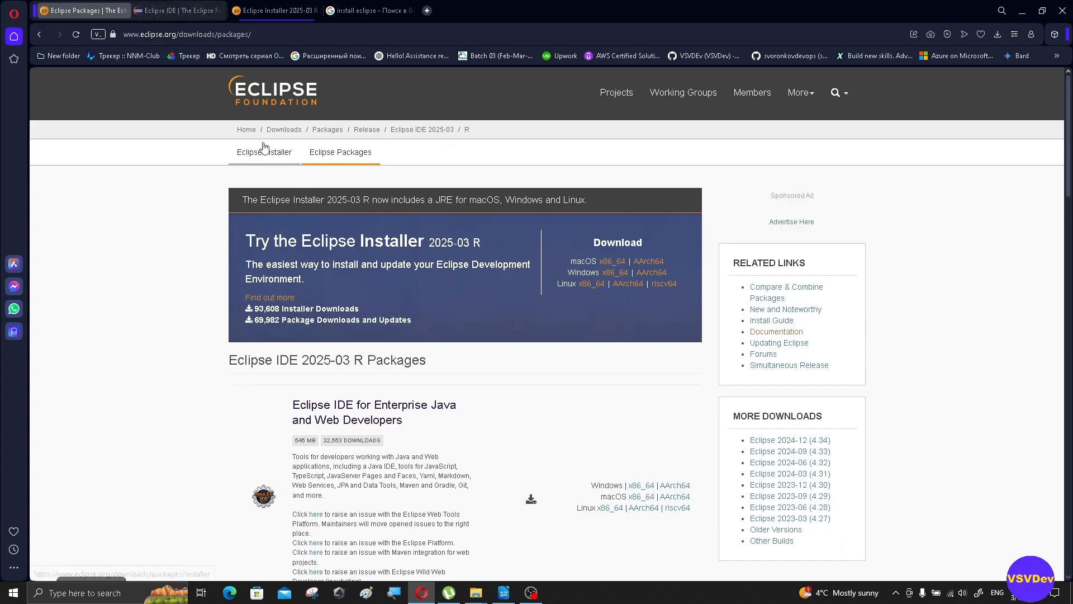
pyautogui.scroll(-1, 447, 205)
pyautogui.scroll(-10, 447, 204)
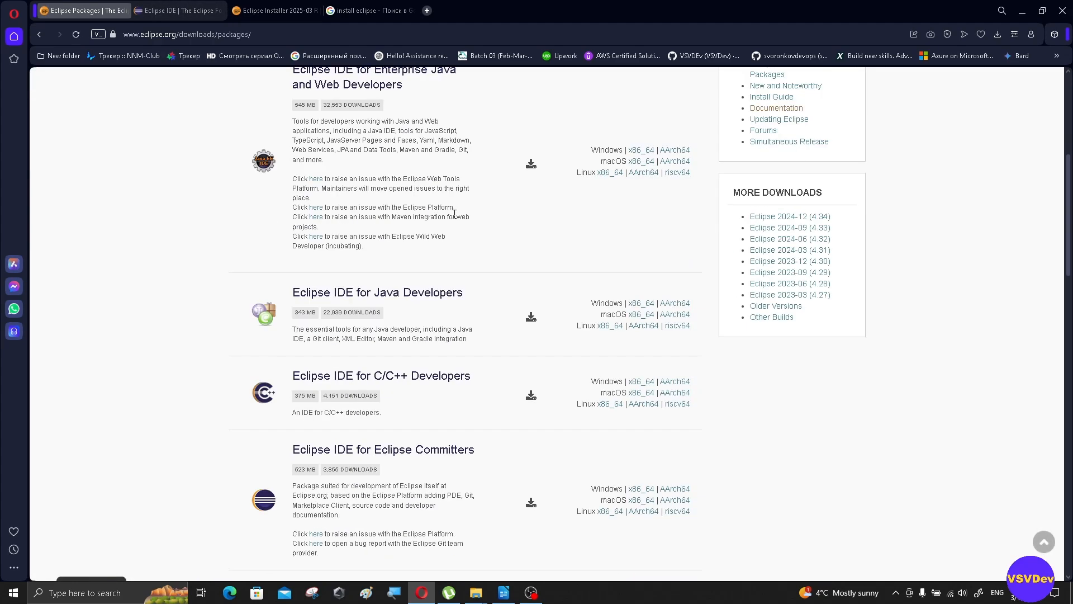
pyautogui.scroll(13, 473, 228)
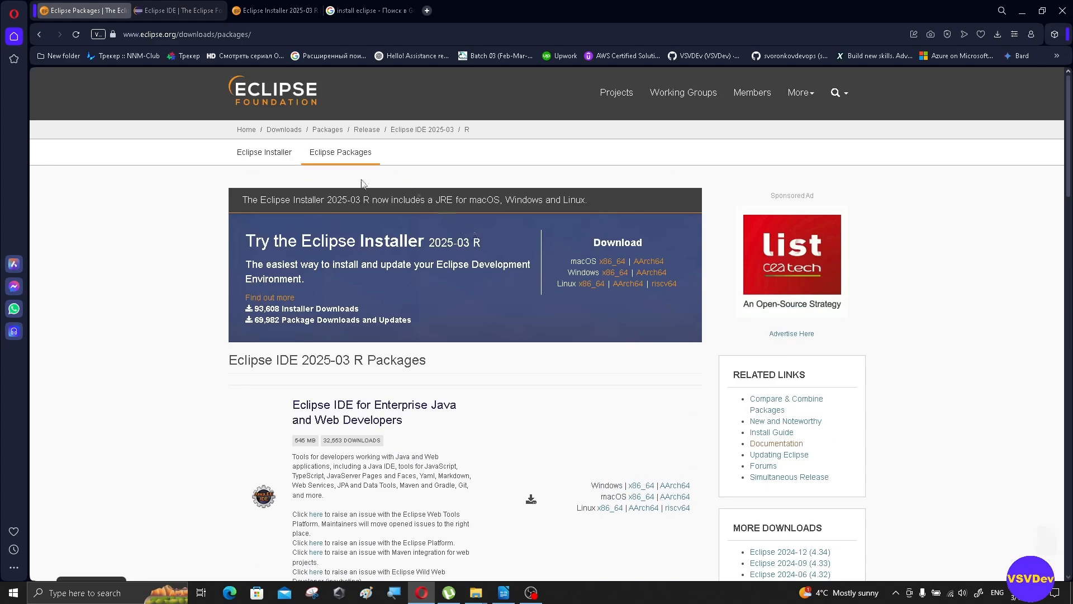
# Step: Open the Eclipse Installer page and read steps 1 and 2, on downloading and starting the installer
pyautogui.click(268, 152)
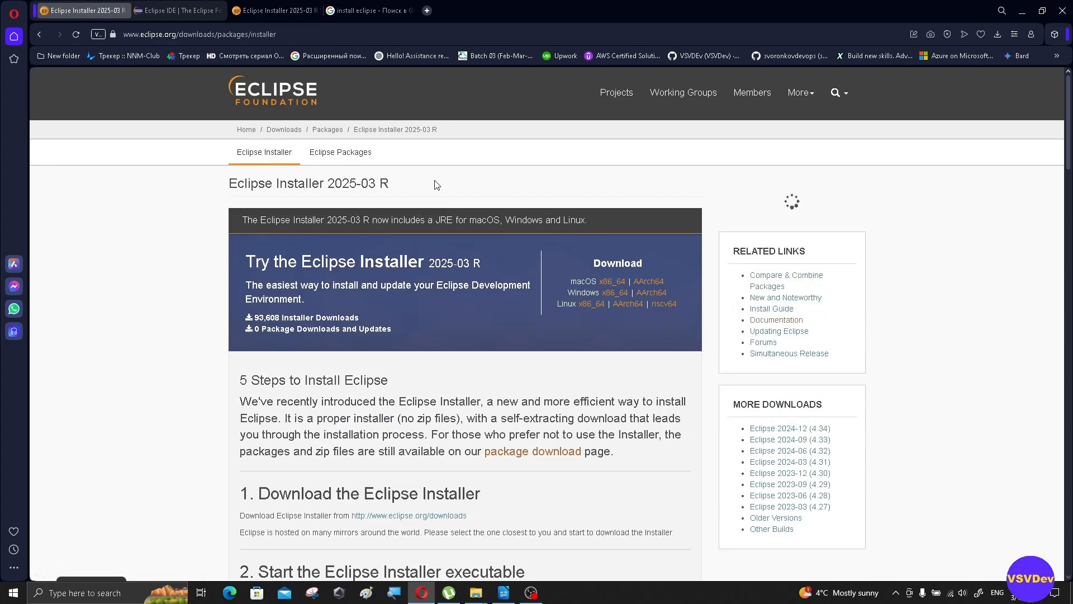
pyautogui.scroll(-3, 606, 179)
pyautogui.scroll(1, 600, 179)
pyautogui.scroll(-3, 599, 175)
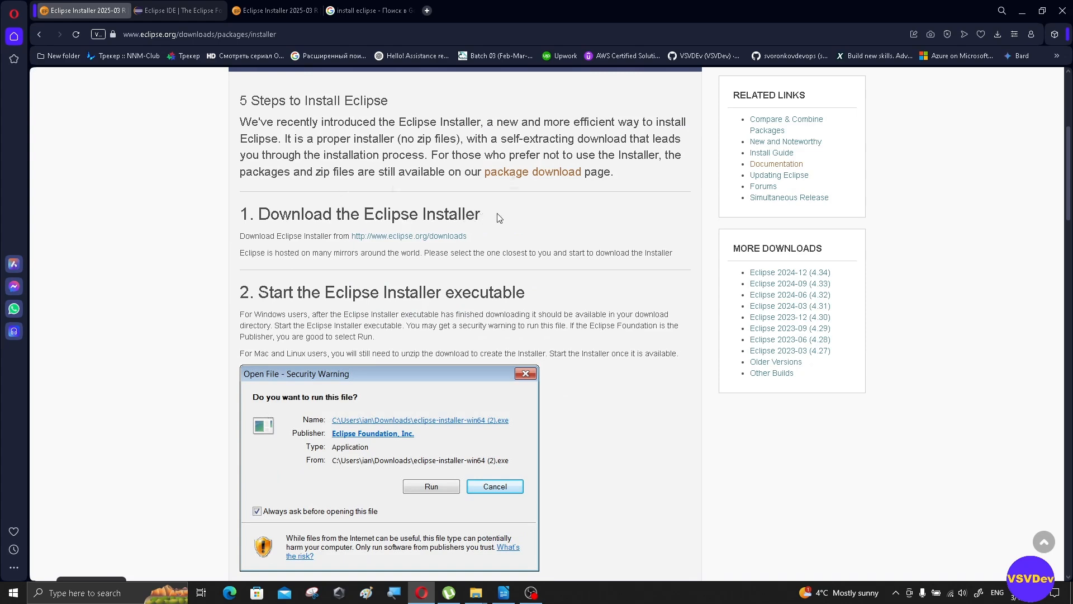
pyautogui.moveTo(498, 216); pyautogui.dragTo(236, 215)
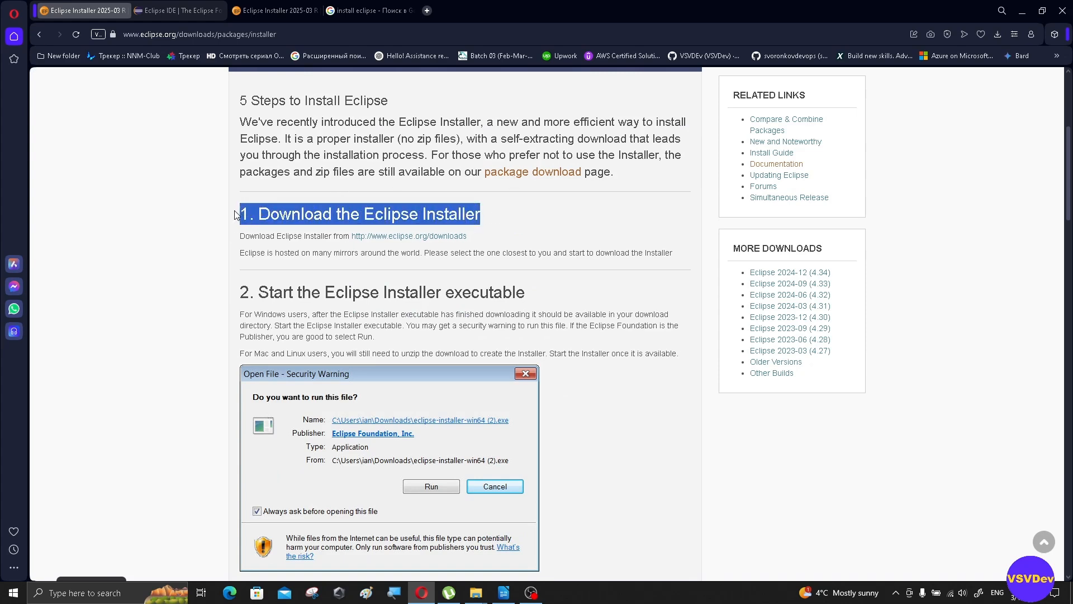
pyautogui.moveTo(546, 304); pyautogui.dragTo(196, 297)
# Step: Read installation steps 3 to 5, covering package selection, the installation folder and launching Eclipse
pyautogui.scroll(-7, 469, 293)
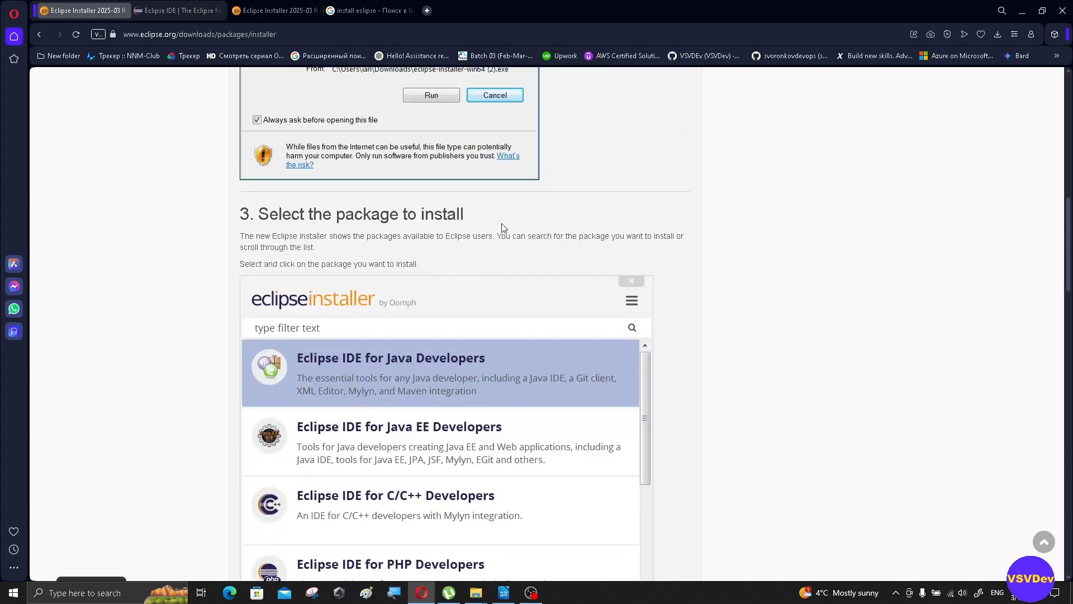
pyautogui.moveTo(502, 228); pyautogui.dragTo(237, 217)
pyautogui.scroll(-1, 534, 268)
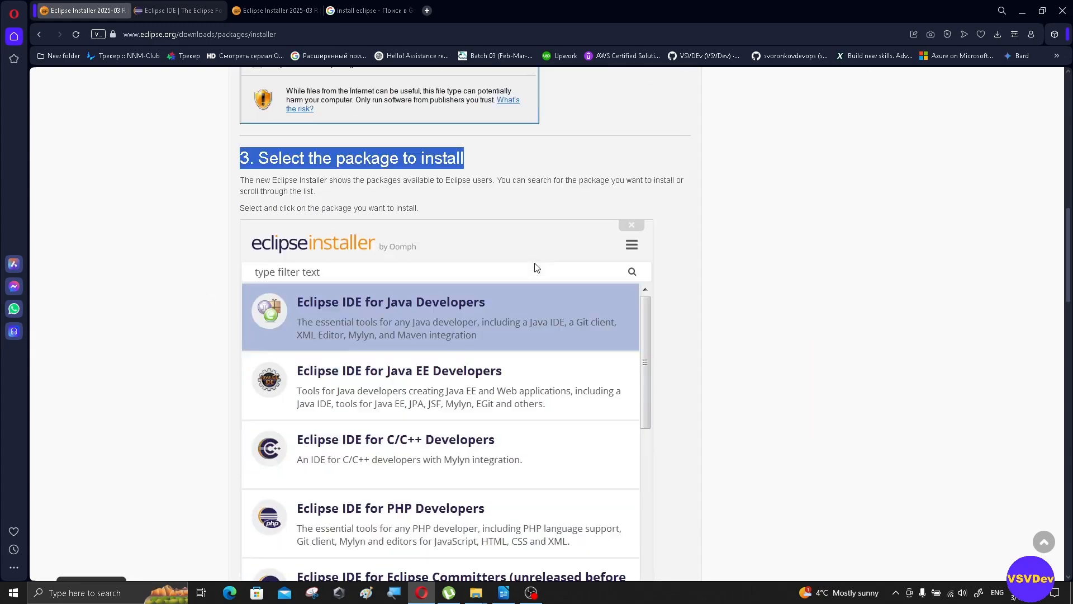
pyautogui.scroll(-9, 535, 267)
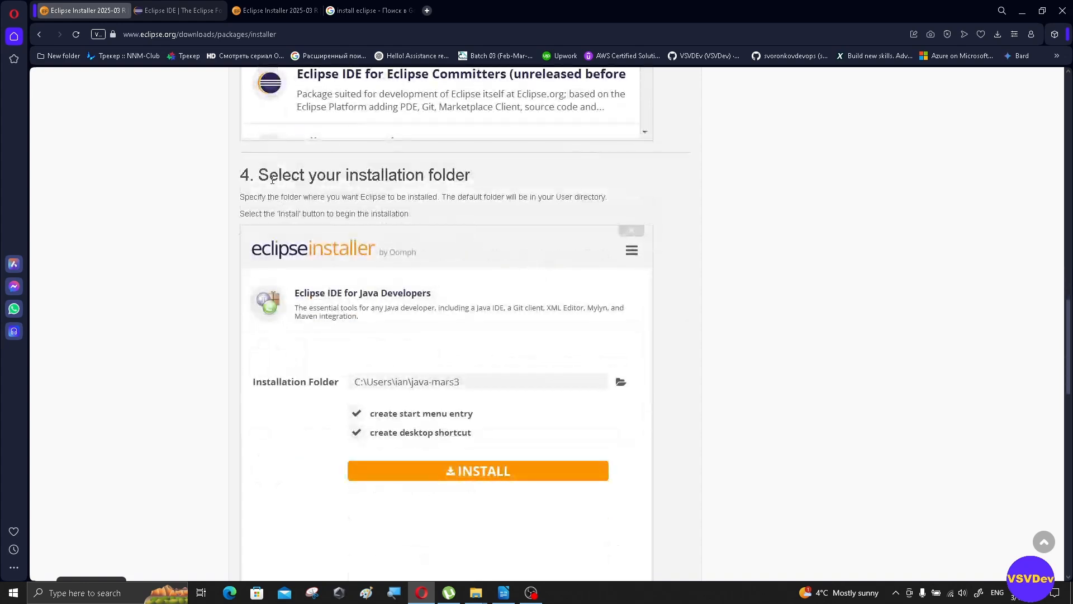
pyautogui.moveTo(281, 177); pyautogui.dragTo(505, 183)
pyautogui.scroll(-6, 536, 235)
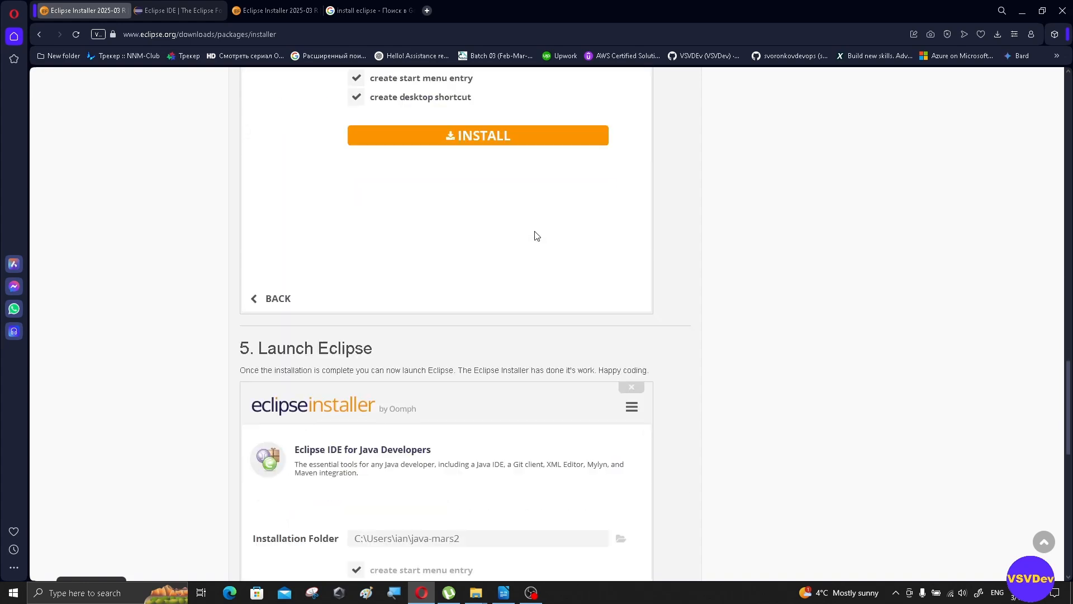
pyautogui.scroll(-2, 535, 235)
pyautogui.moveTo(402, 242); pyautogui.dragTo(232, 239)
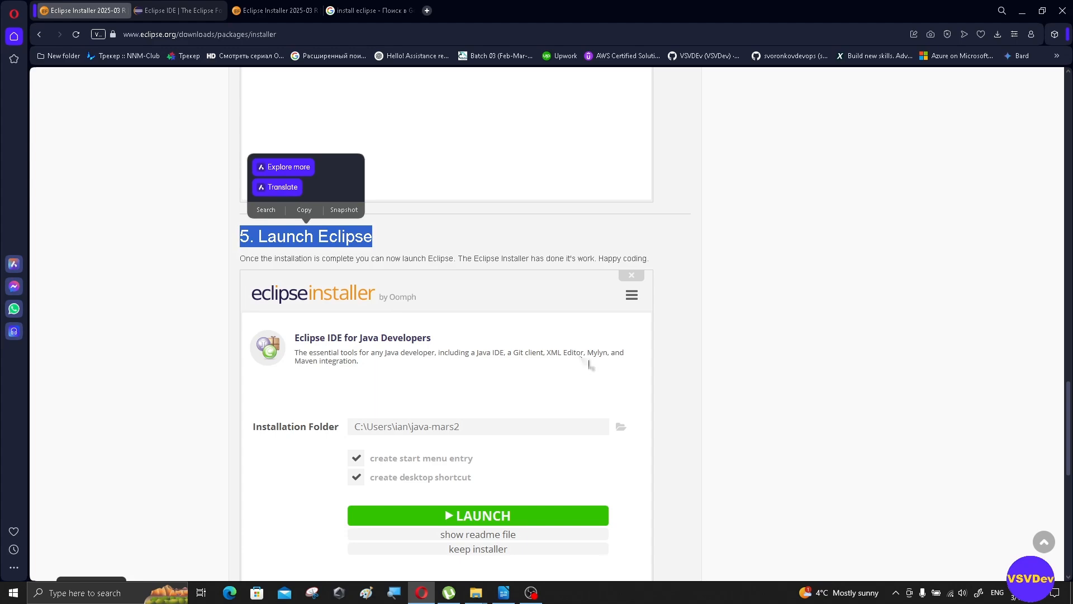
pyautogui.scroll(-10, 587, 359)
pyautogui.scroll(12, 556, 318)
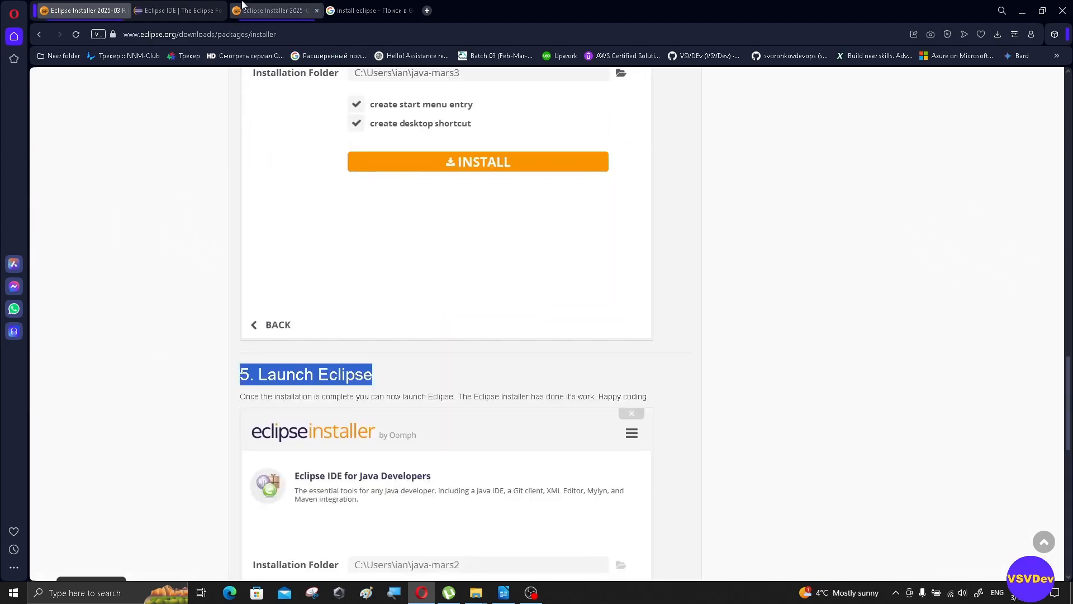
# Step: Switch to the other open Eclipse Installer page and open its Eclipse Packages list
pyautogui.click(221, 7)
pyautogui.click(269, 12)
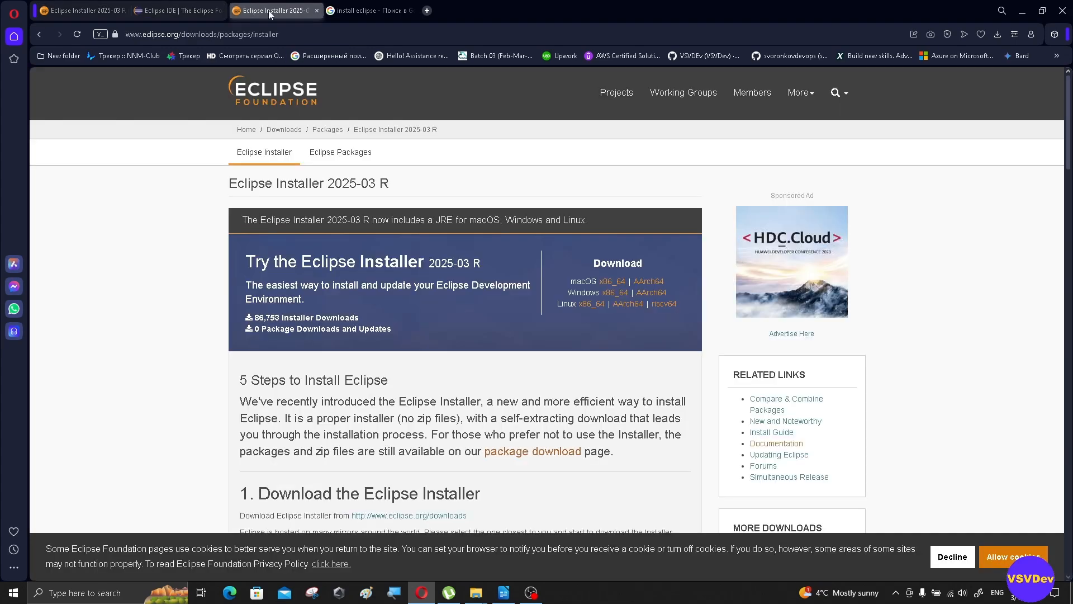
pyautogui.scroll(-2, 588, 269)
pyautogui.scroll(2, 542, 278)
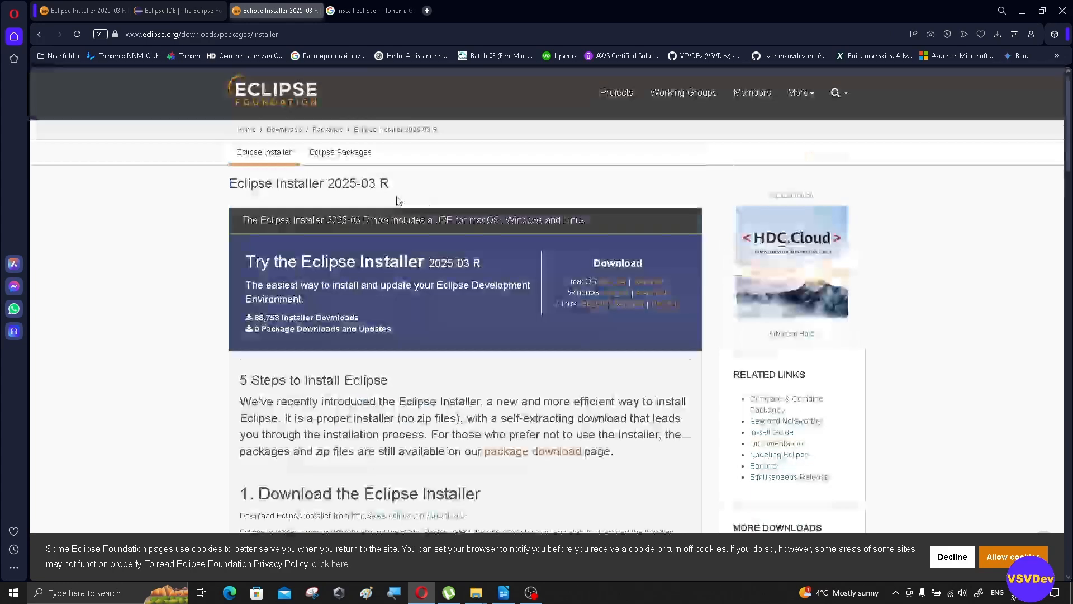
pyautogui.click(354, 152)
pyautogui.scroll(-4, 617, 319)
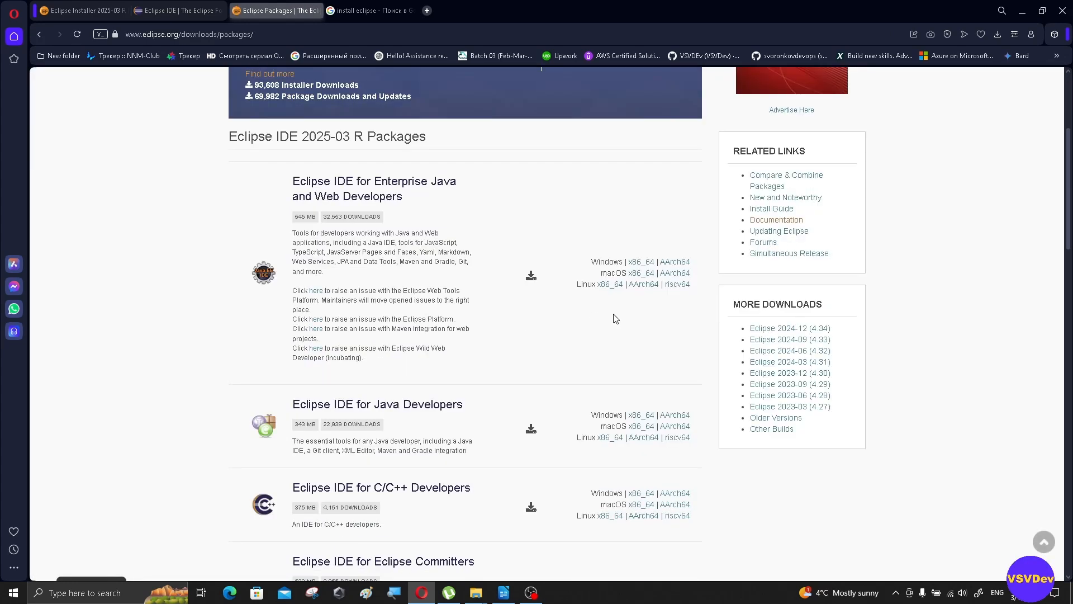
# Step: Examine the name, included tools and download size of the Eclipse IDE for Enterprise Java and Web Developers package
pyautogui.moveTo(293, 185); pyautogui.dragTo(427, 200)
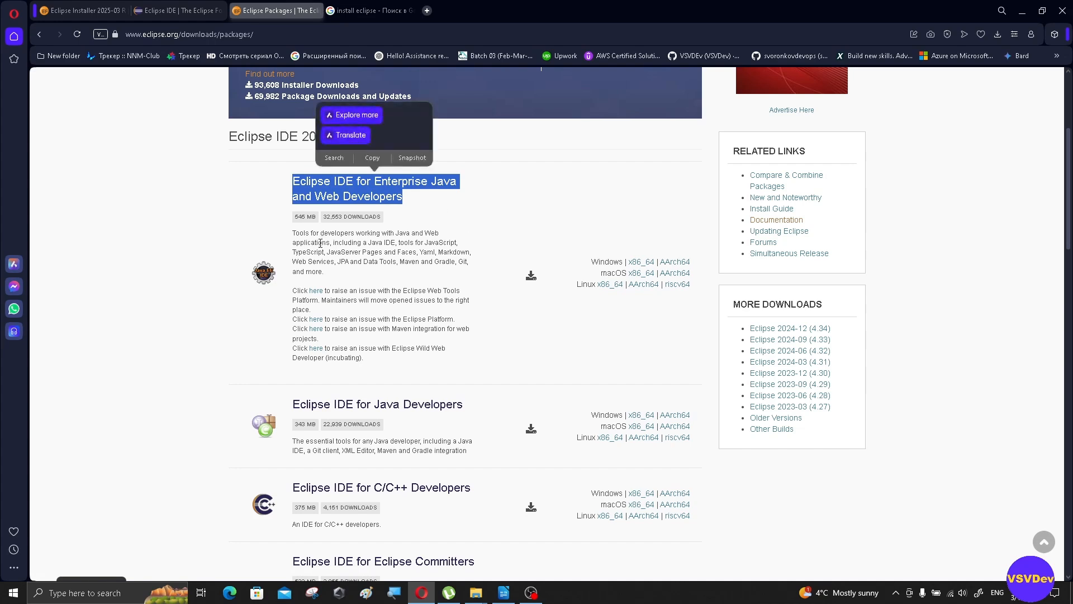
pyautogui.moveTo(292, 252); pyautogui.dragTo(401, 261)
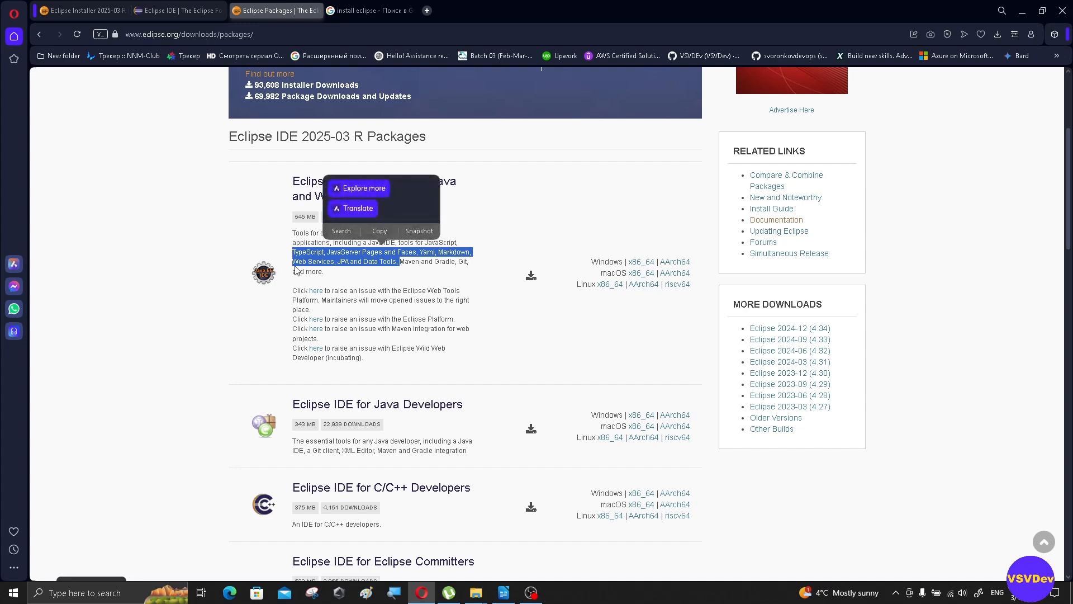
pyautogui.click(276, 235)
pyautogui.moveTo(317, 215); pyautogui.dragTo(279, 218)
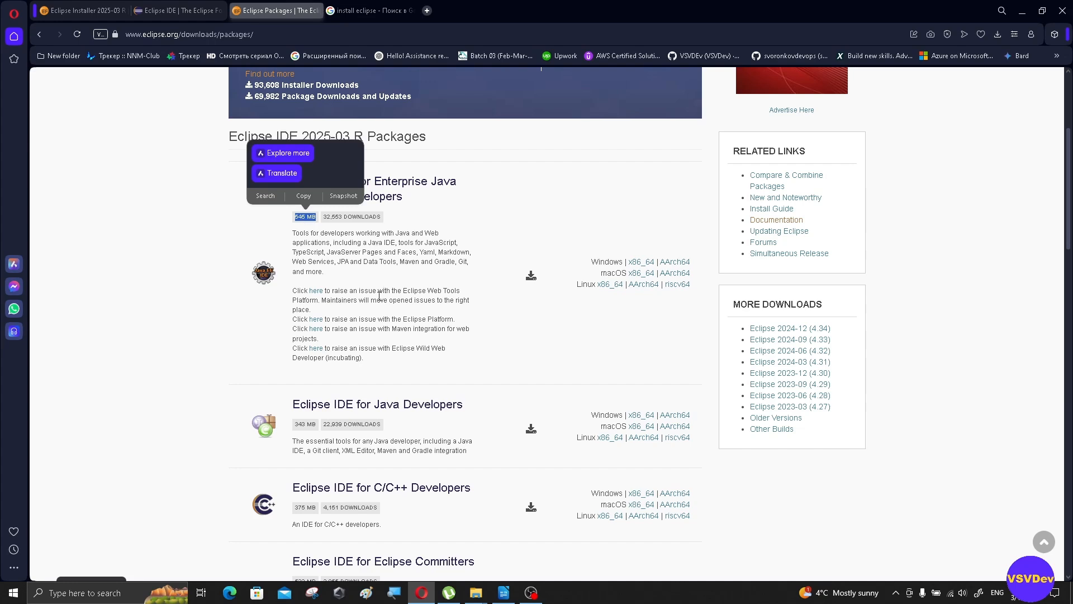
# Step: Examine the name, download size and included tools of the Eclipse IDE for Java Developers package
pyautogui.scroll(-2, 380, 296)
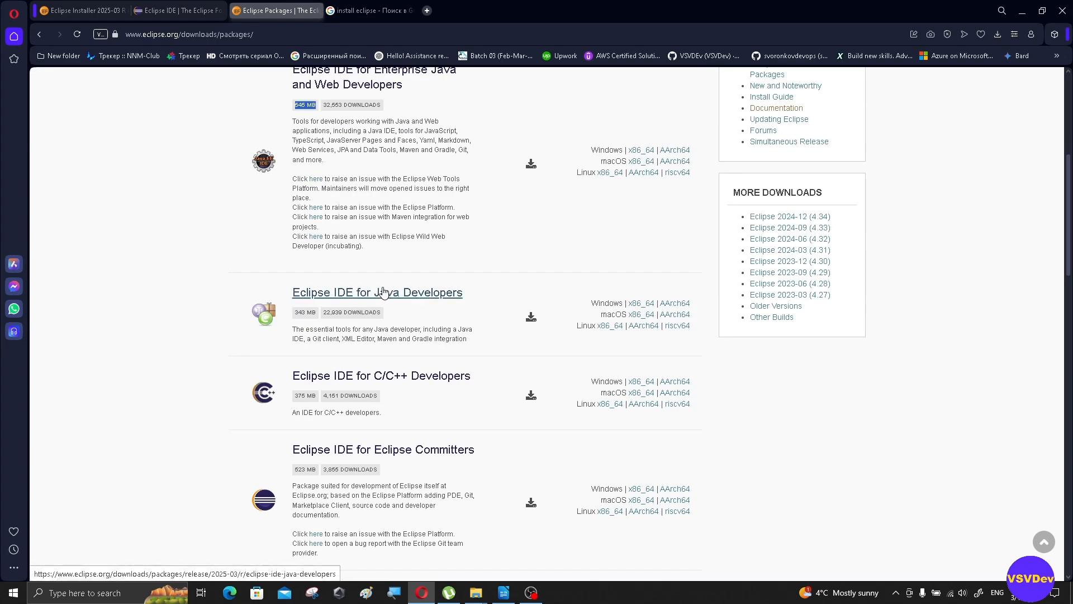
pyautogui.moveTo(287, 289); pyautogui.dragTo(476, 287)
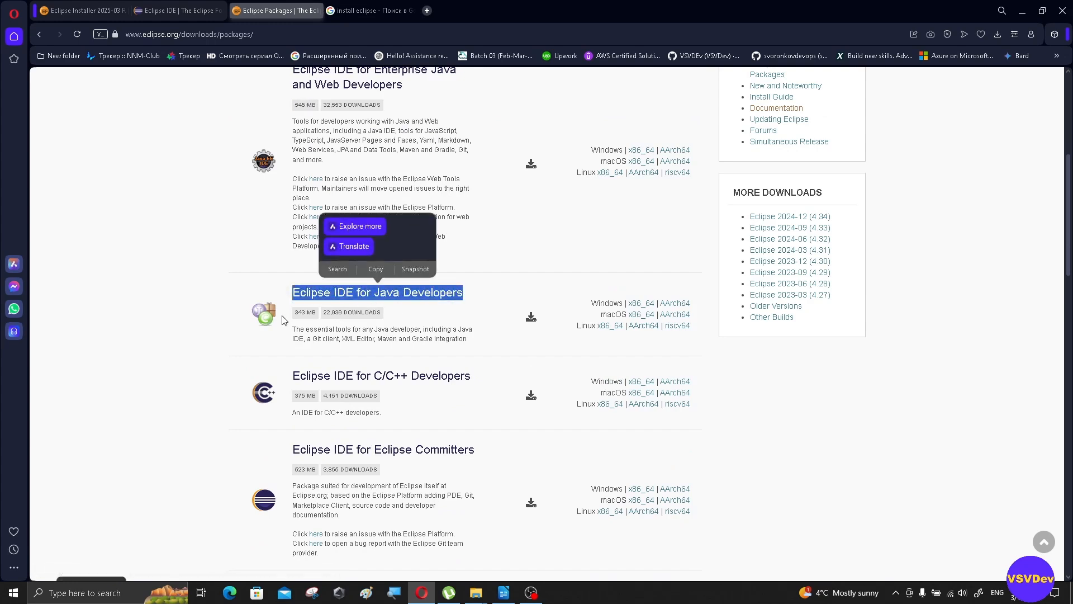
pyautogui.moveTo(294, 313); pyautogui.dragTo(314, 311)
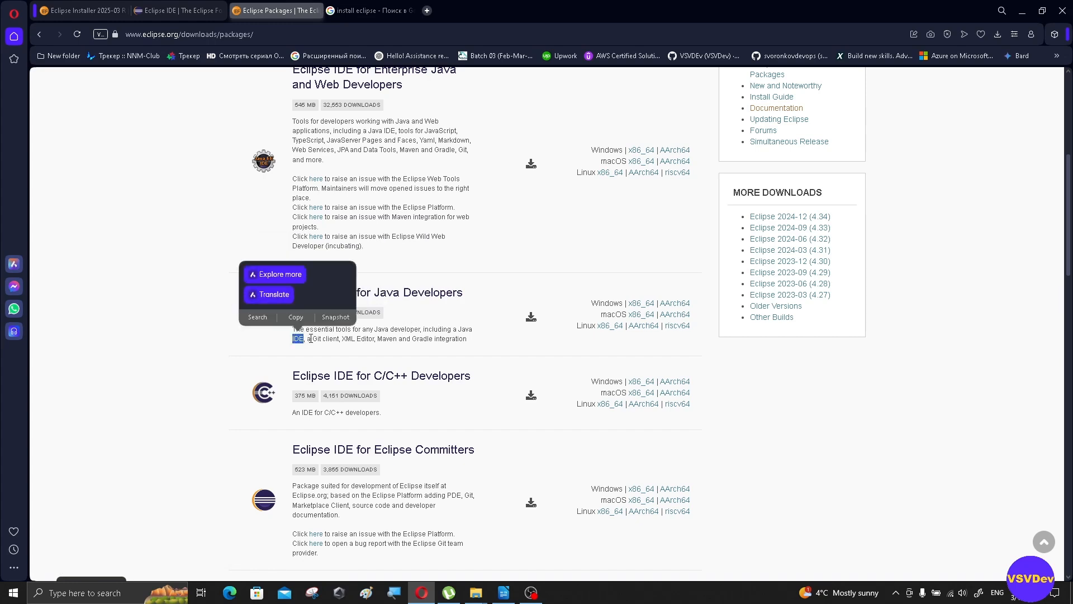
pyautogui.moveTo(312, 338); pyautogui.dragTo(344, 335)
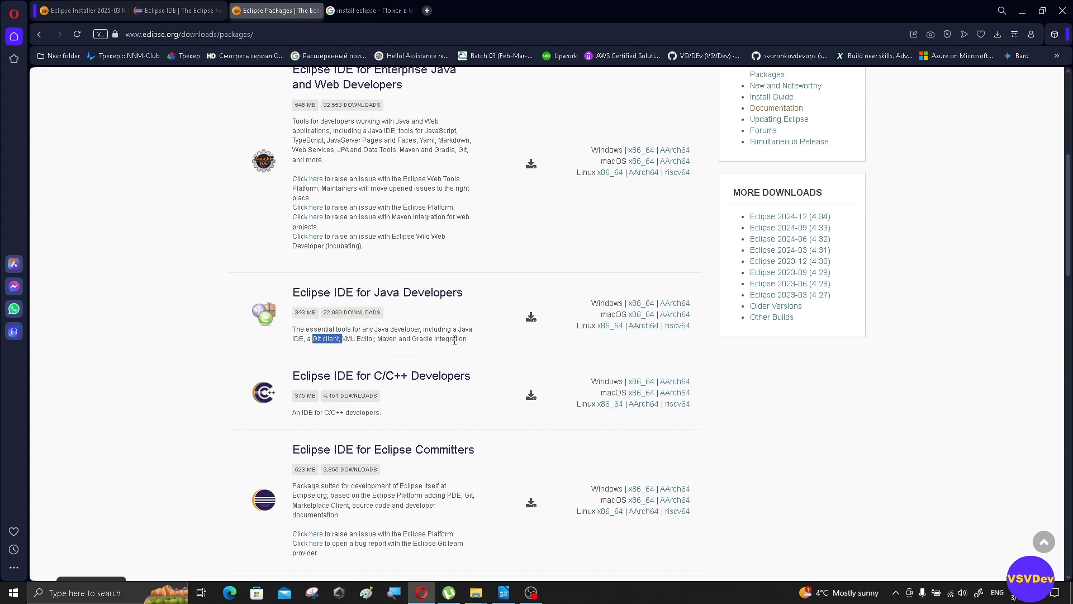
# Step: Look through the remaining Eclipse packages, from Eclipse IDE for C/C++ Developers to Eclipse IDE for Scout Developers
pyautogui.scroll(-1, 508, 342)
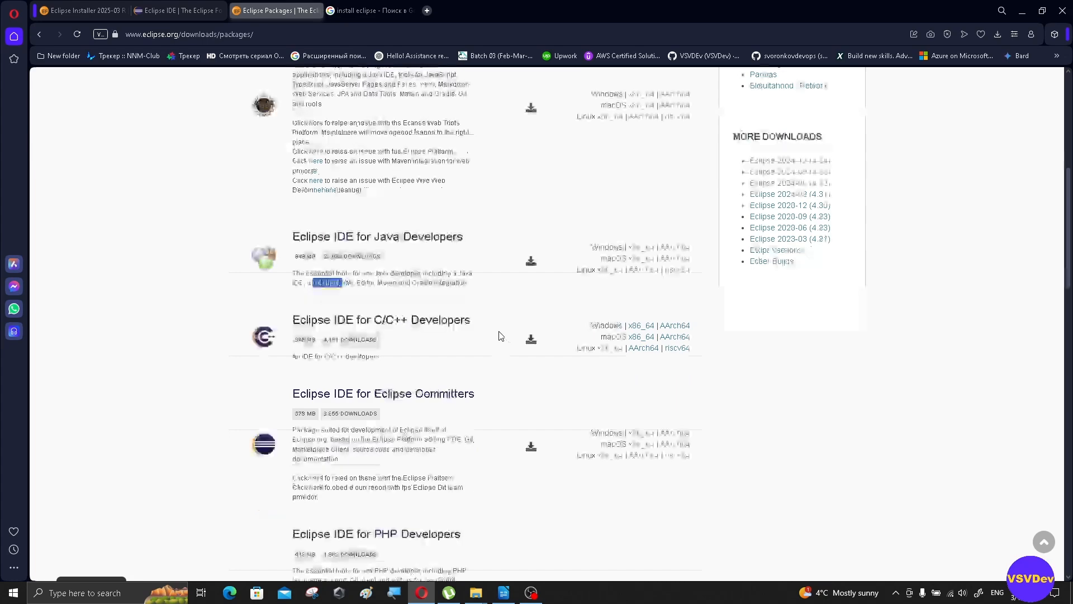
pyautogui.scroll(-2, 492, 333)
pyautogui.scroll(-2, 494, 331)
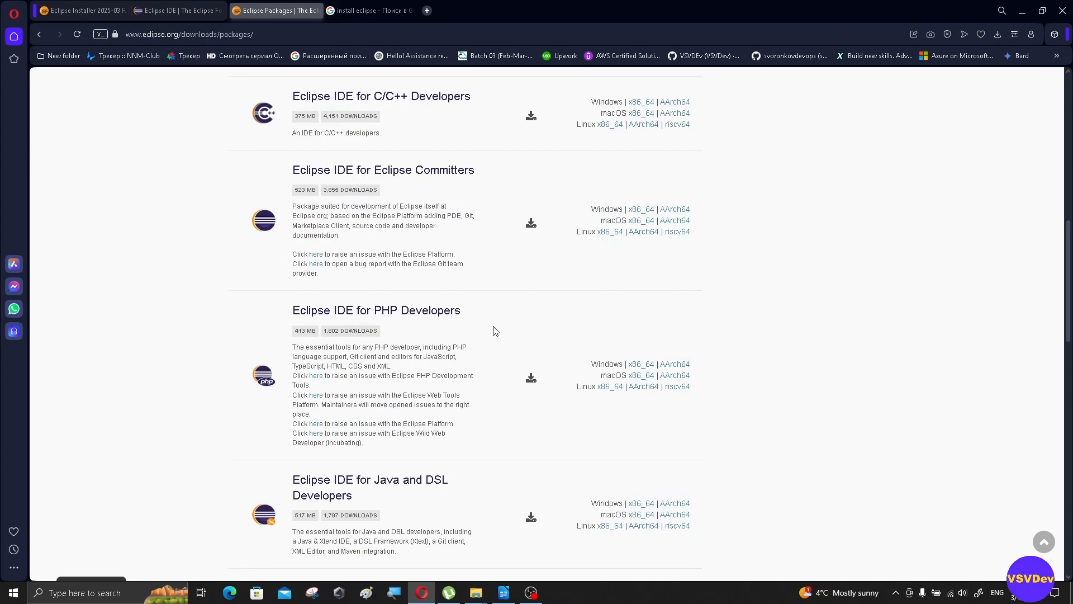
pyautogui.scroll(-1, 495, 331)
pyautogui.scroll(-2, 495, 331)
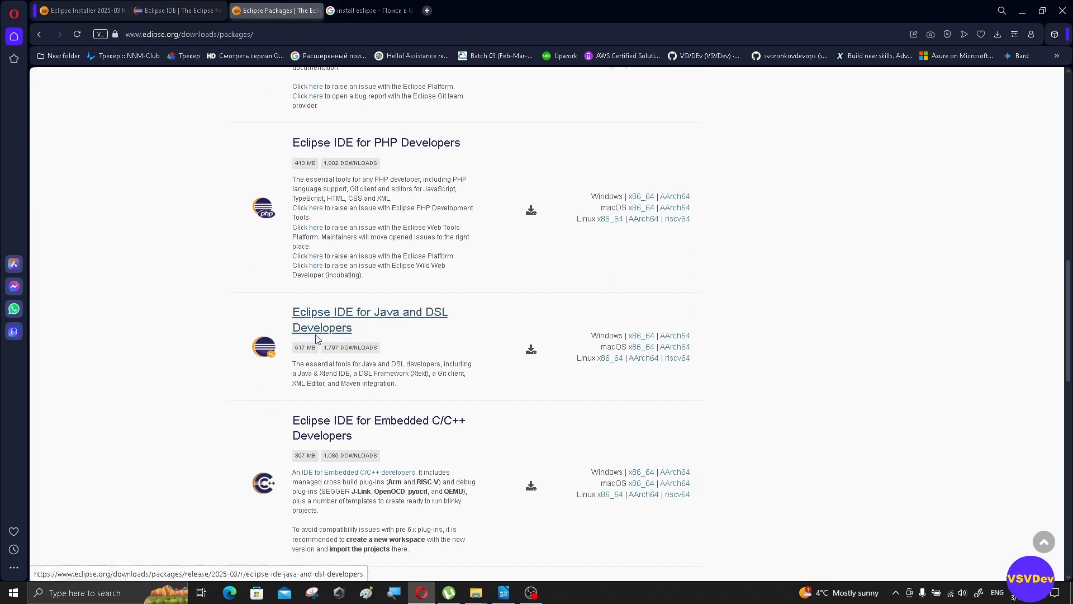
pyautogui.scroll(-4, 406, 360)
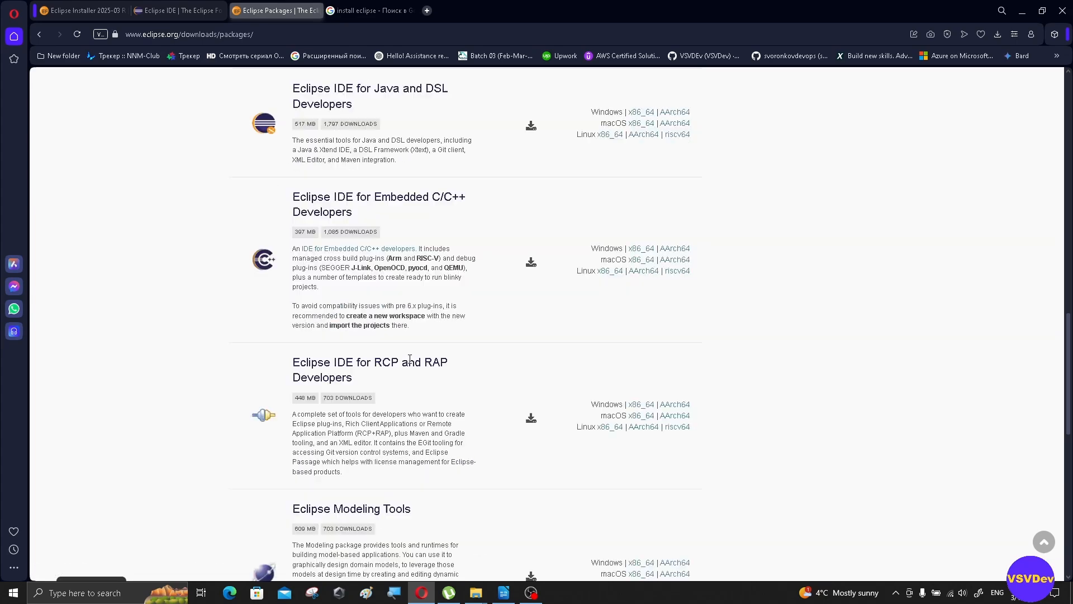
pyautogui.scroll(-4, 455, 280)
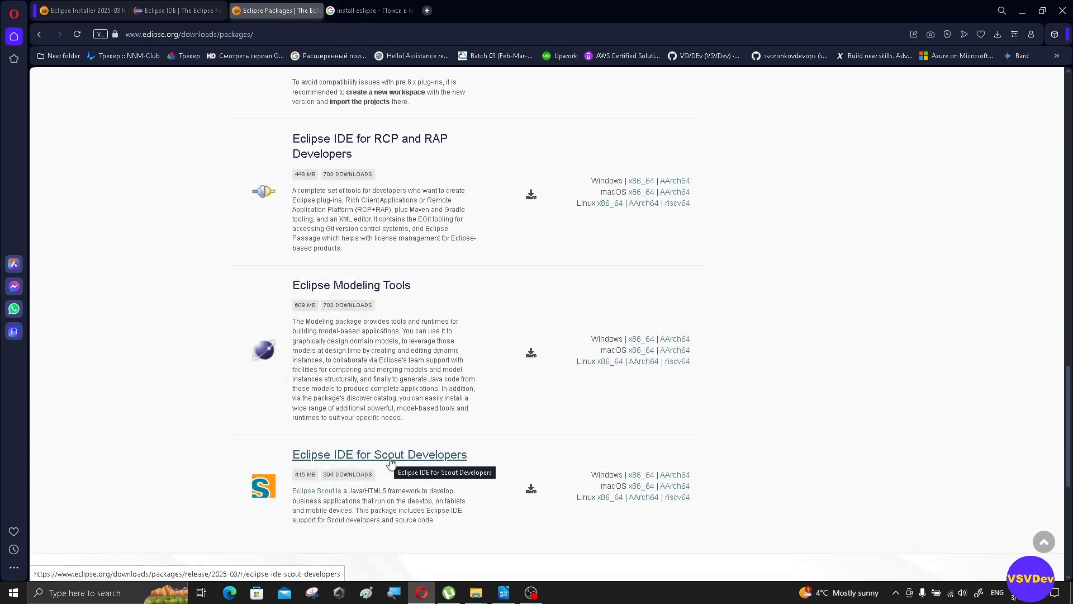
# Step: Download the Windows x86_64 zip of the Eclipse IDE for Java Developers package from the offered mirror
pyautogui.scroll(12, 470, 335)
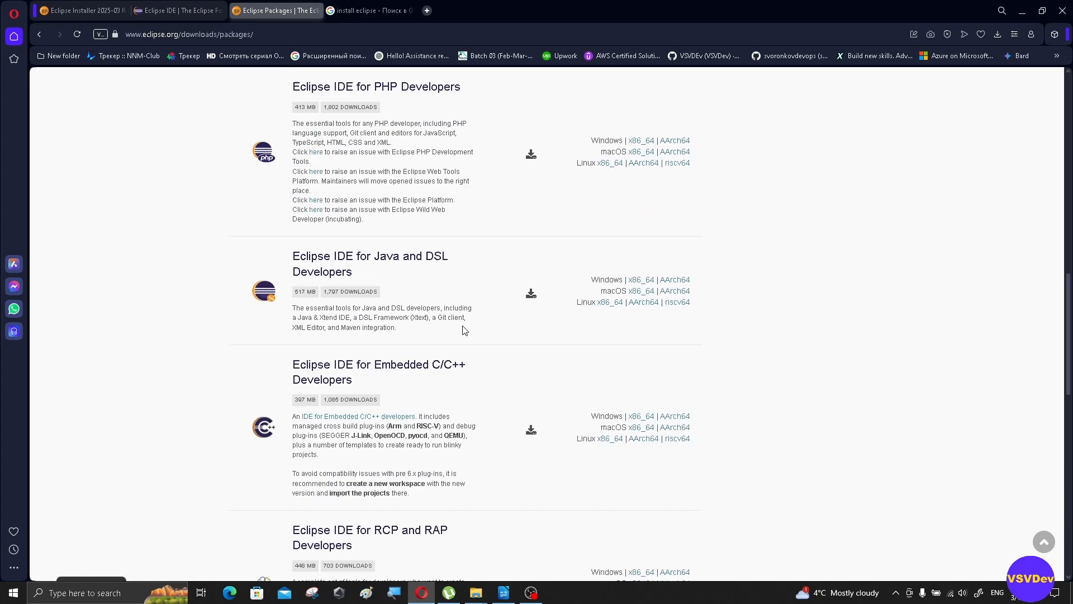
pyautogui.scroll(1, 447, 327)
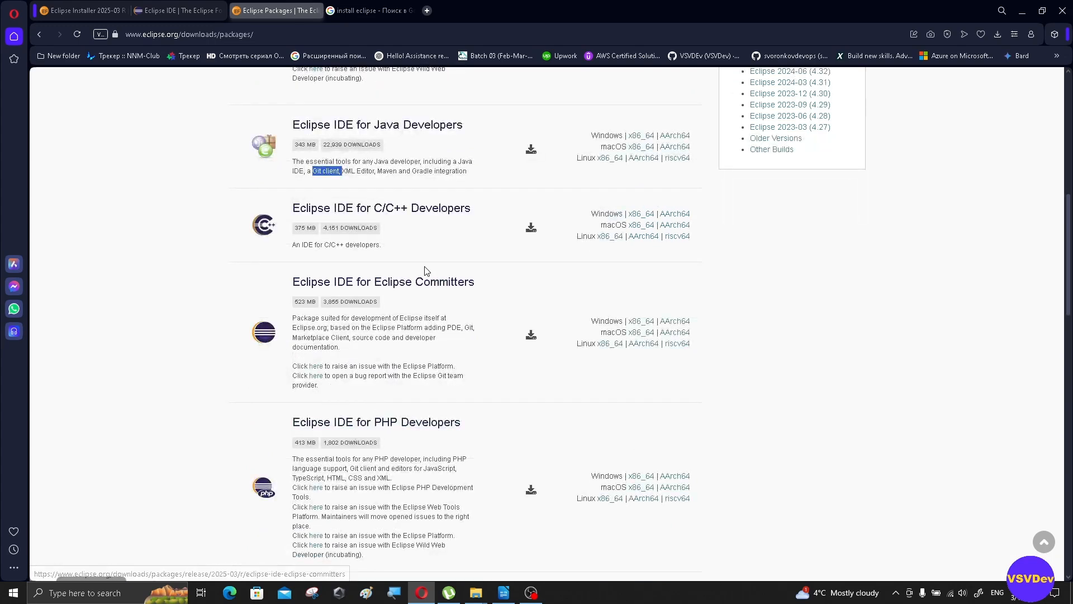
pyautogui.scroll(2, 463, 284)
pyautogui.scroll(2, 463, 284)
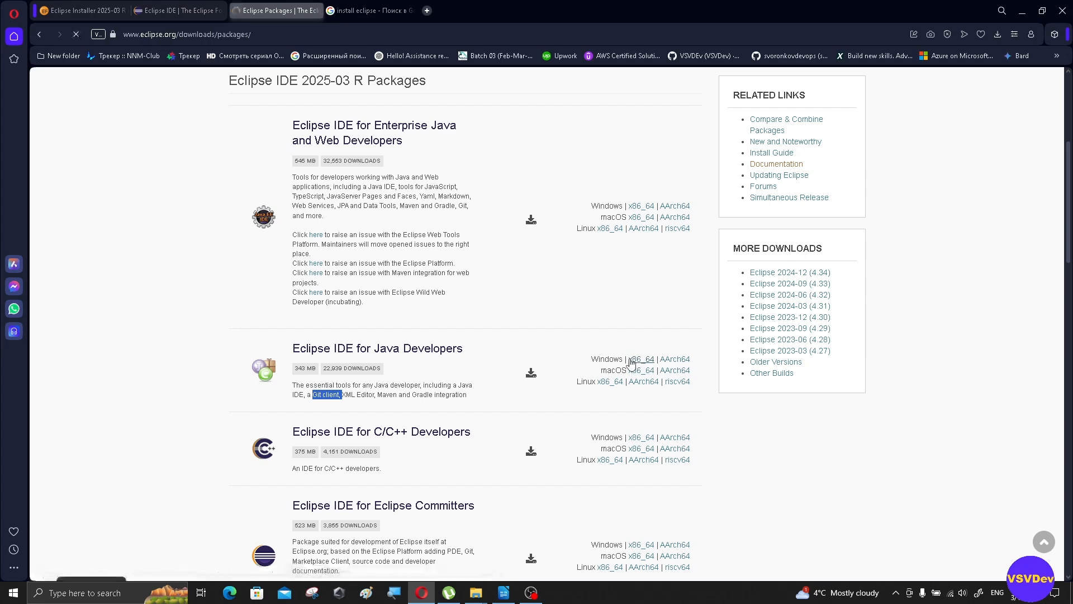
pyautogui.click(639, 359)
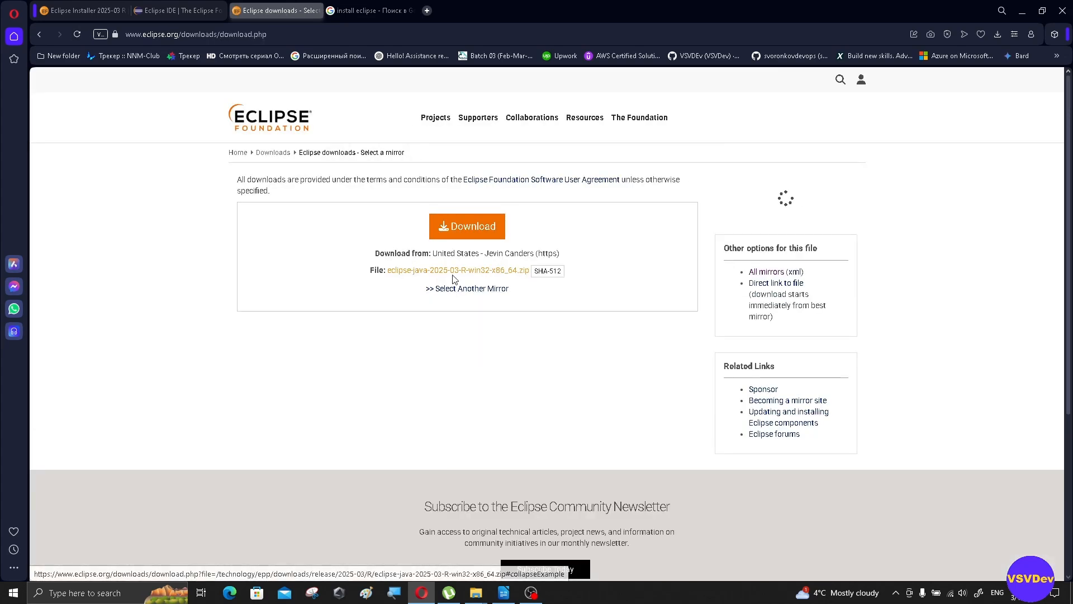
pyautogui.click(472, 233)
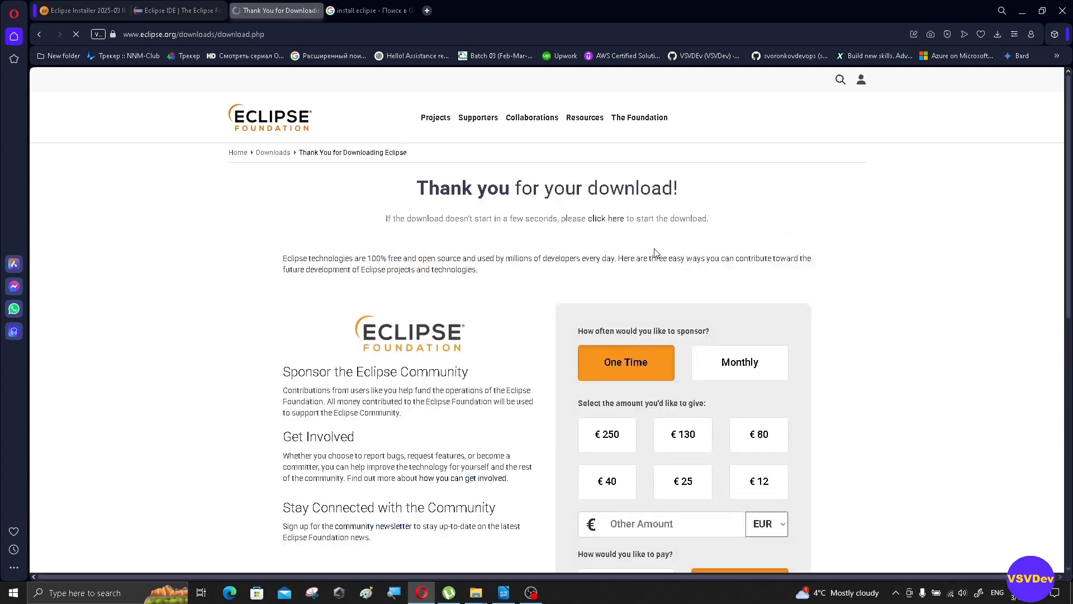
# Step: Look over the download thank-you page and its sponsorship form, trying the Monthly option
pyautogui.scroll(-3, 495, 207)
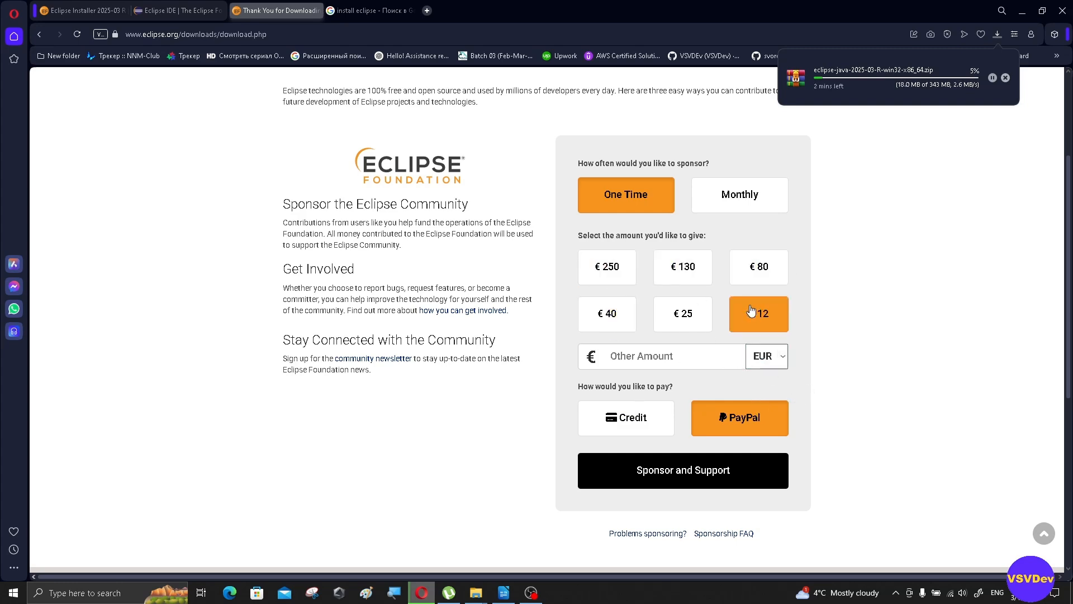
pyautogui.click(742, 203)
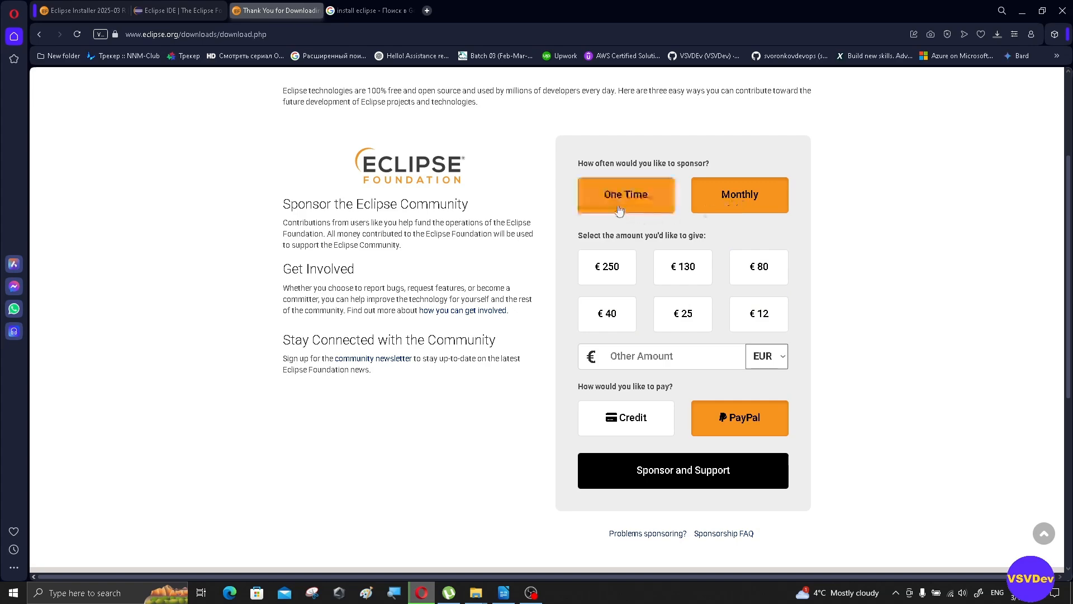
pyautogui.scroll(-5, 669, 335)
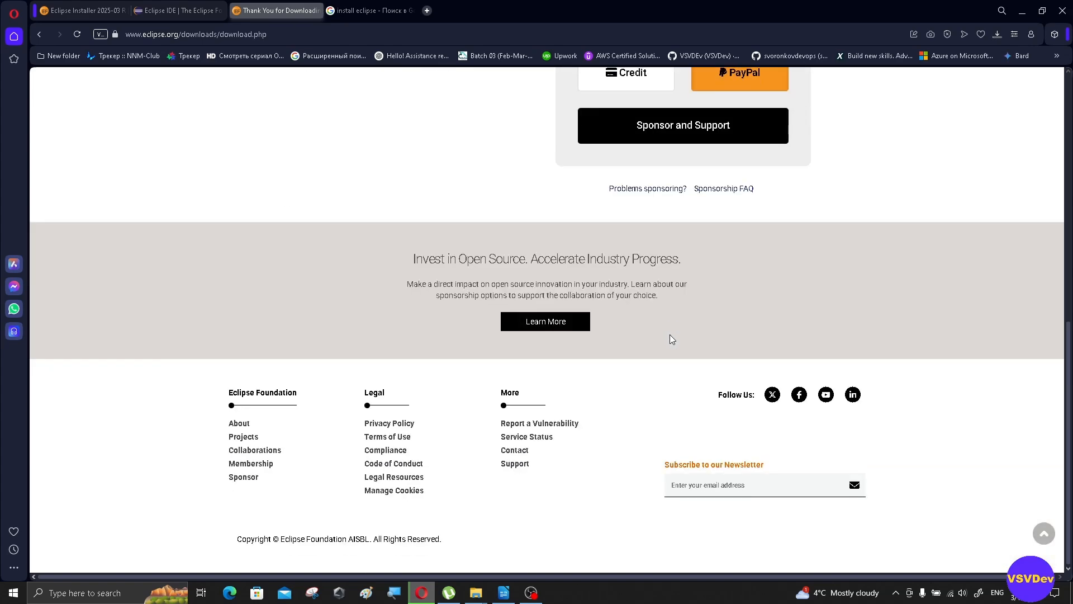
pyautogui.scroll(9, 670, 334)
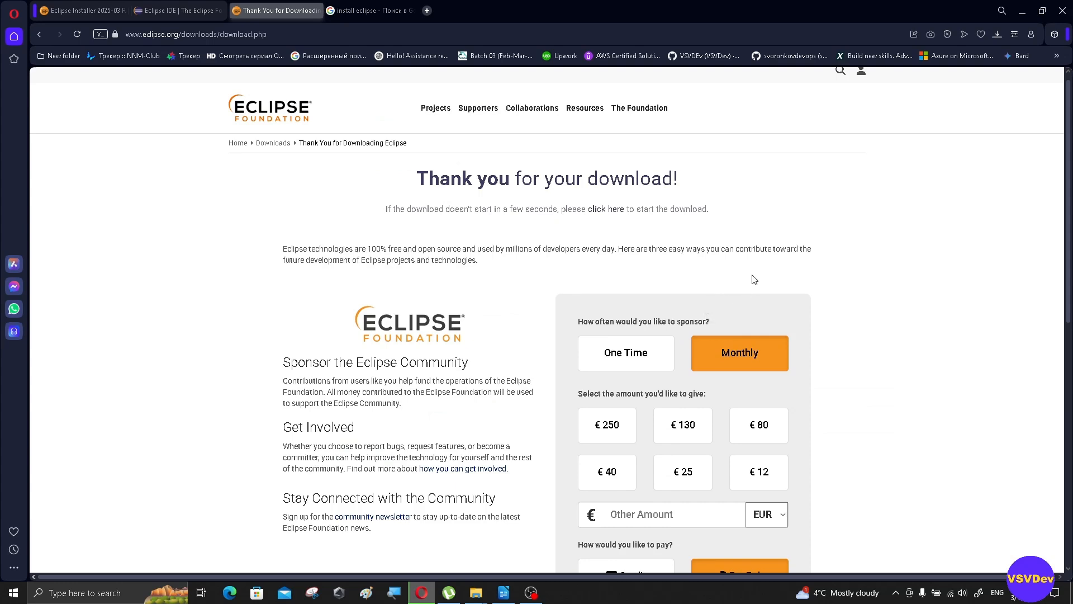
pyautogui.scroll(-2, 771, 285)
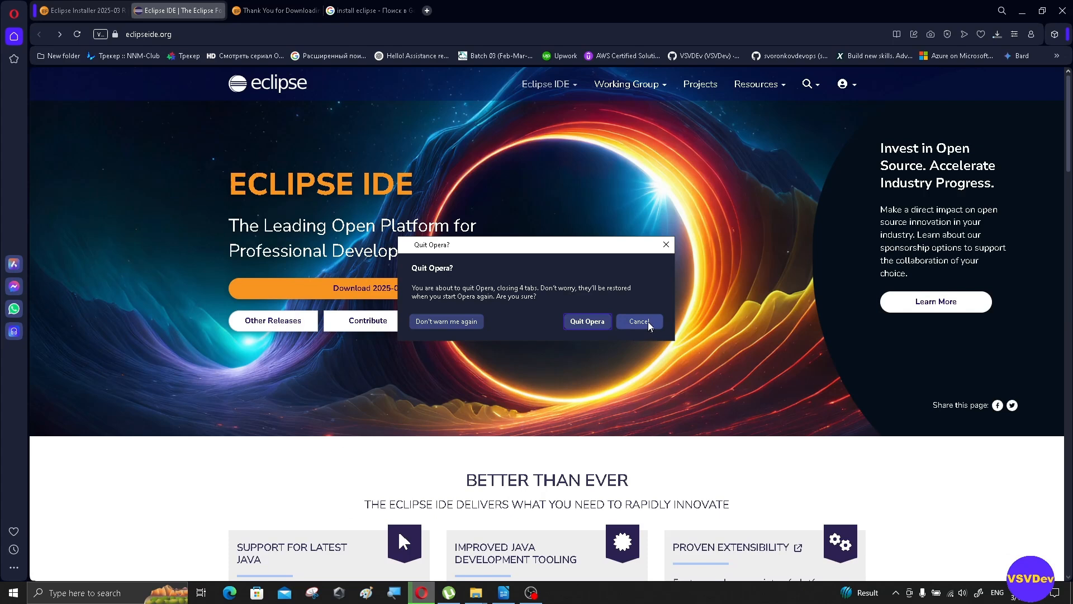
# Step: Keep the browser open and review the Eclipse IDE home page down to the Eclipse 2025-03 IDE Improvements videos
pyautogui.click(645, 323)
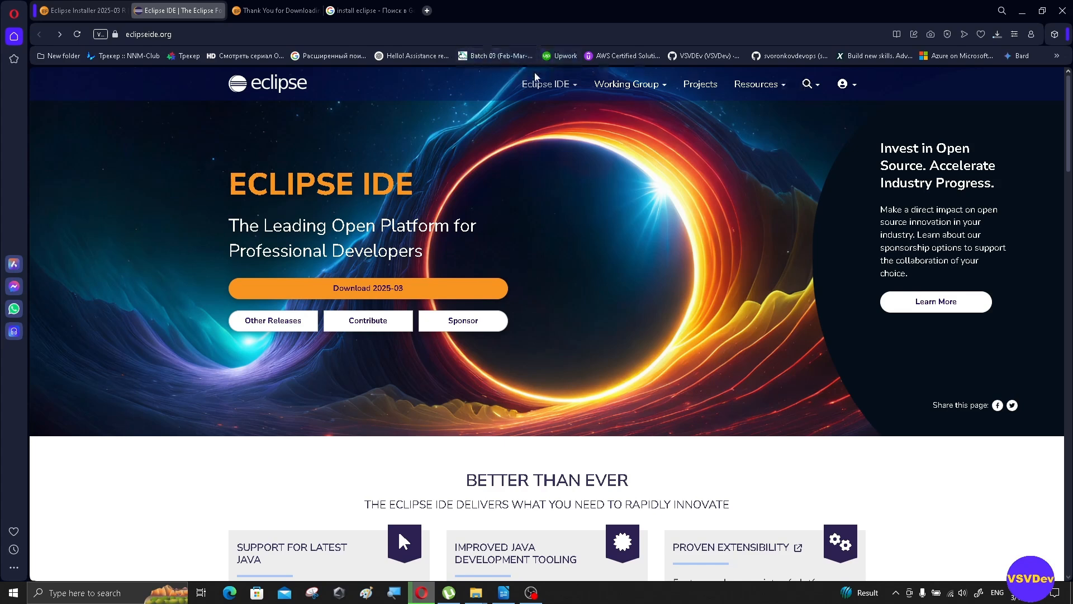
pyautogui.click(578, 86)
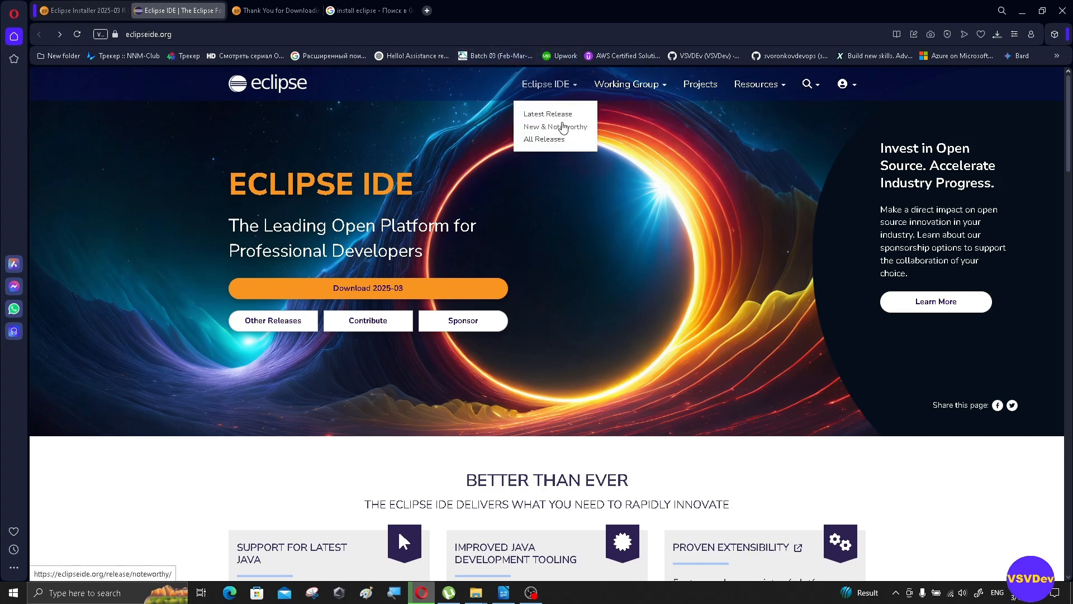
pyautogui.click(778, 86)
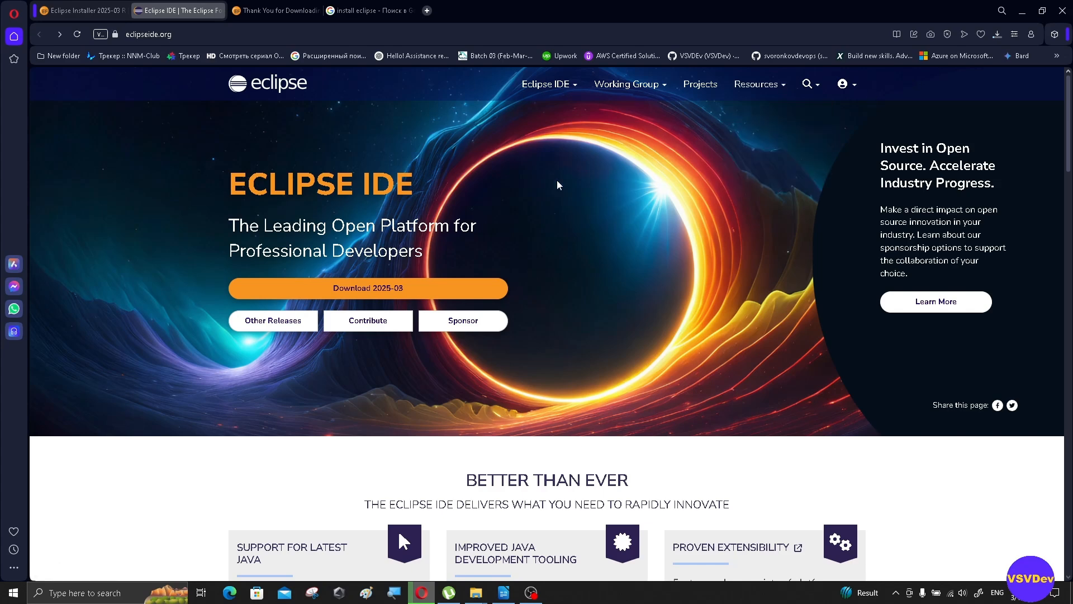
pyautogui.scroll(-10, 558, 185)
pyautogui.scroll(-10, 493, 202)
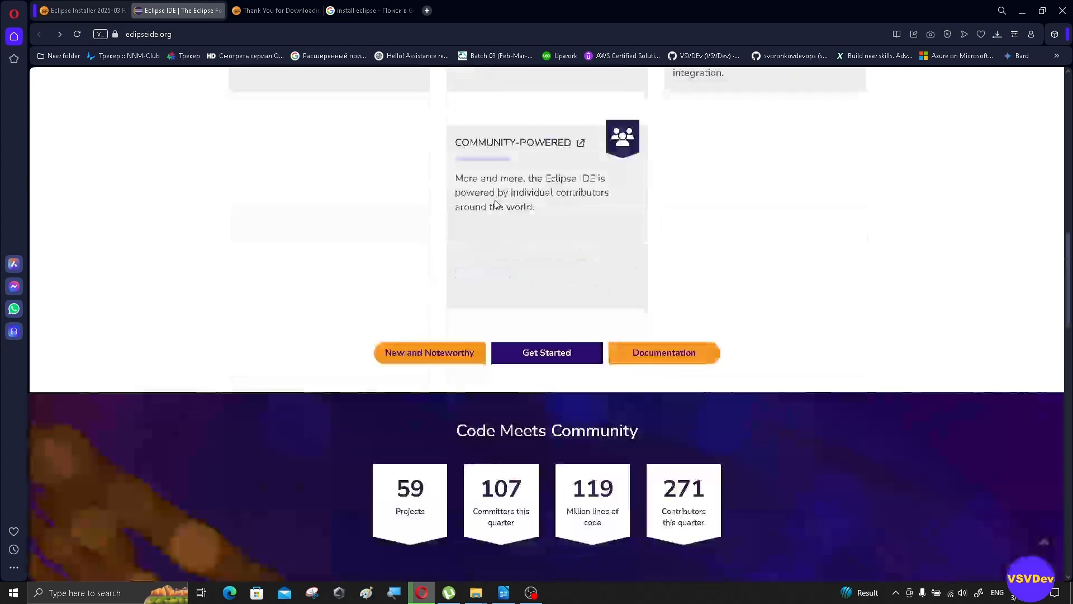
pyautogui.moveTo(421, 81); pyautogui.dragTo(687, 90)
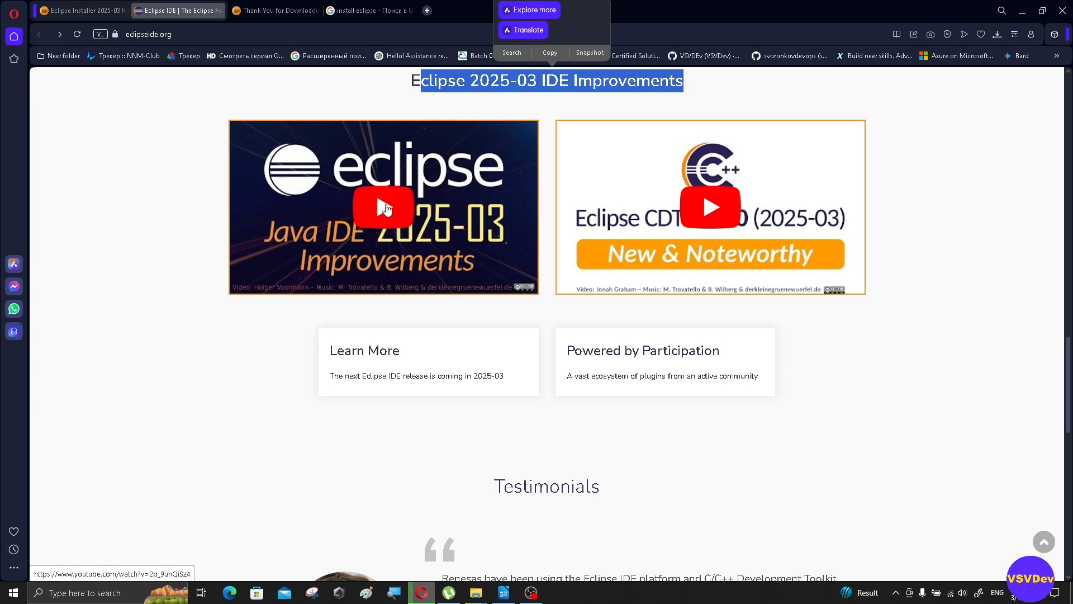
pyautogui.scroll(-4, 379, 209)
pyautogui.scroll(5, 378, 208)
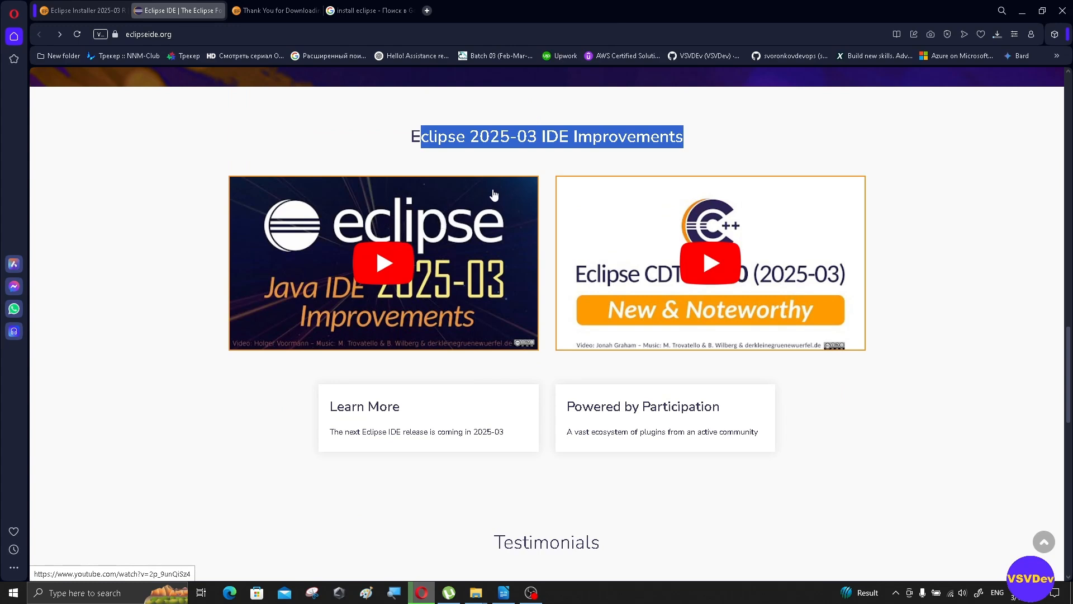
pyautogui.scroll(2, 493, 192)
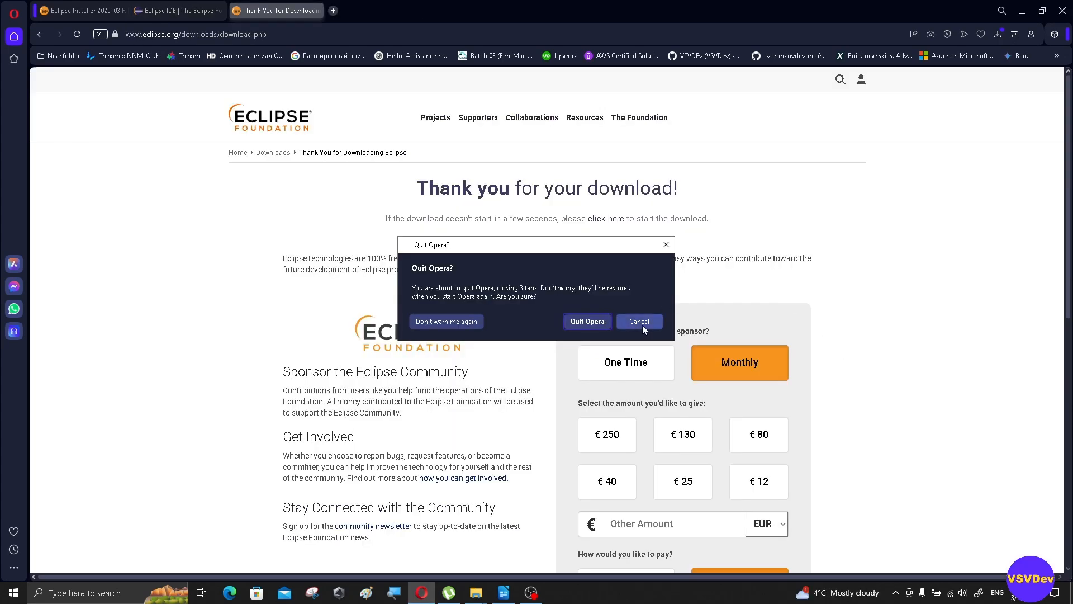
# Step: Keep the browser open, inspect the eclipse folder inside the downloaded eclipse-java-2025-03-R-win32-x86_64.zip, and close the archive and file windows
pyautogui.click(642, 324)
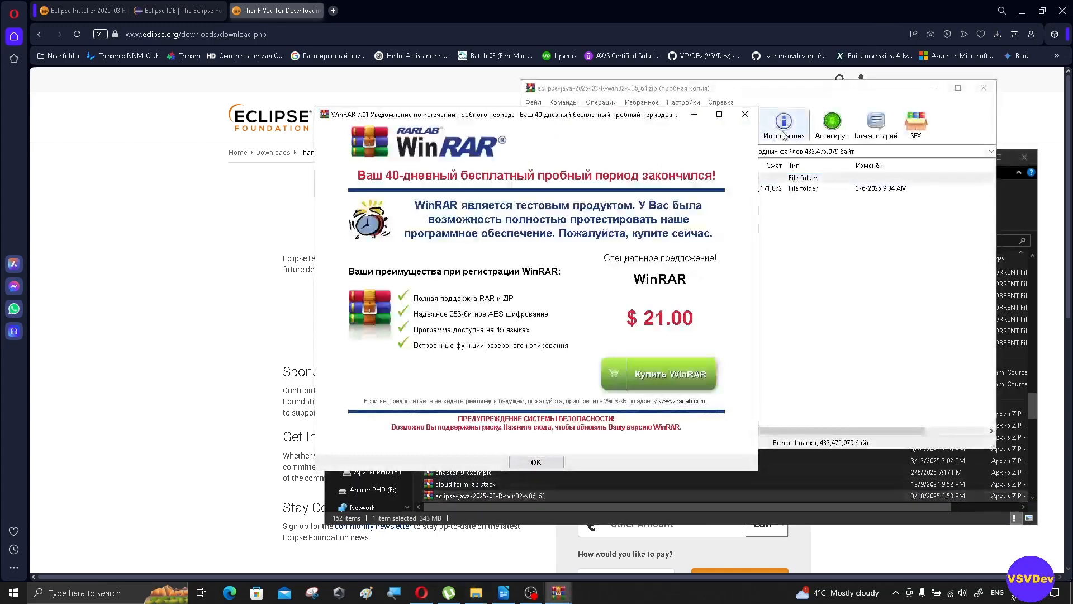
pyautogui.click(745, 114)
pyautogui.doubleClick(548, 190)
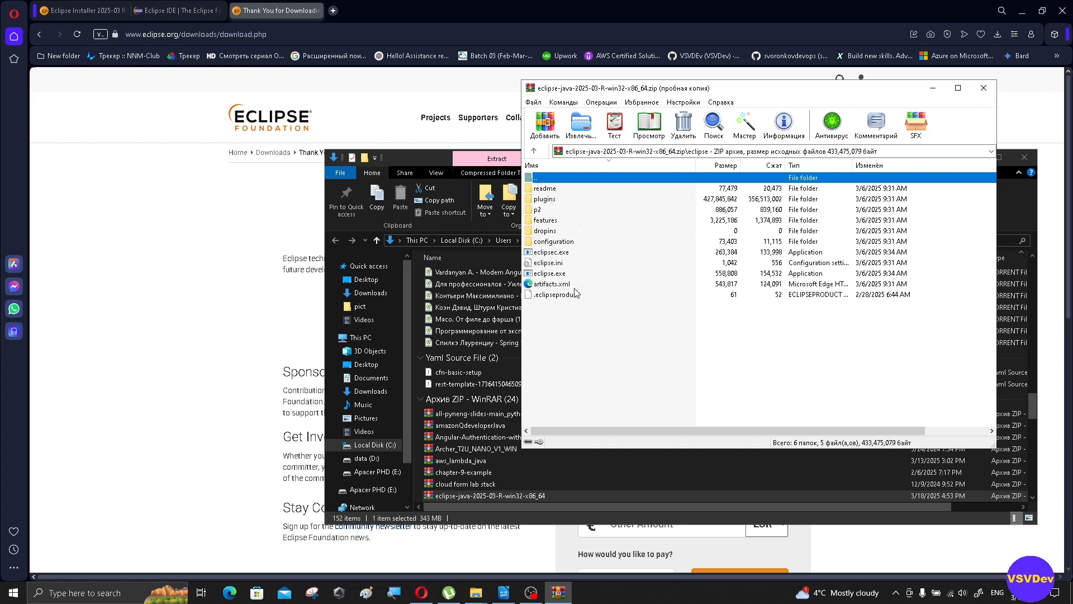
pyautogui.click(983, 88)
pyautogui.click(973, 157)
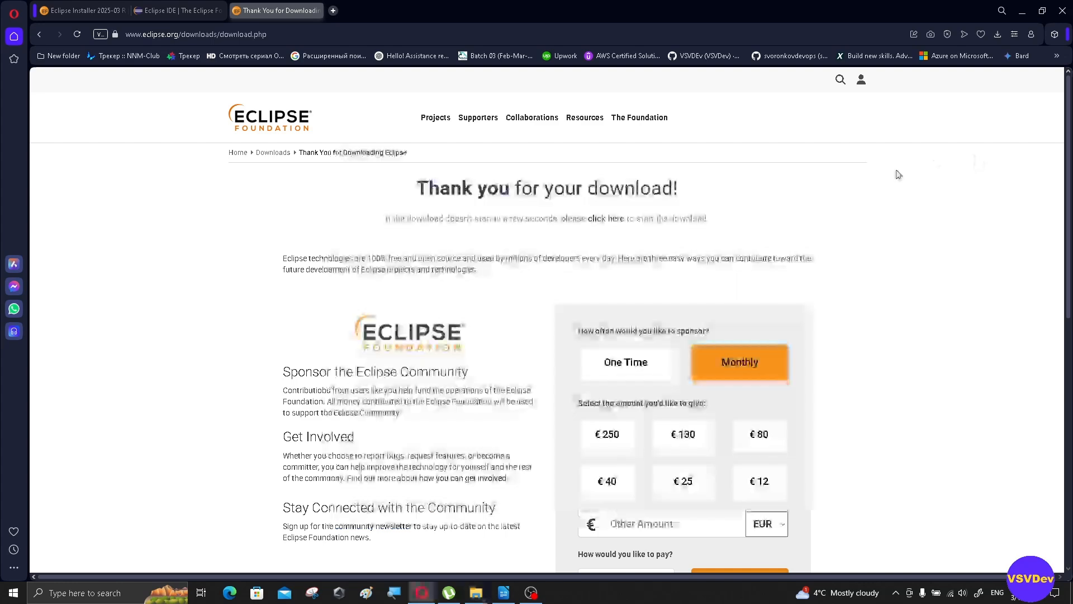
# Step: Return to the open Eclipse Installer 2025-03 R page and find its installer download links
pyautogui.click(177, 10)
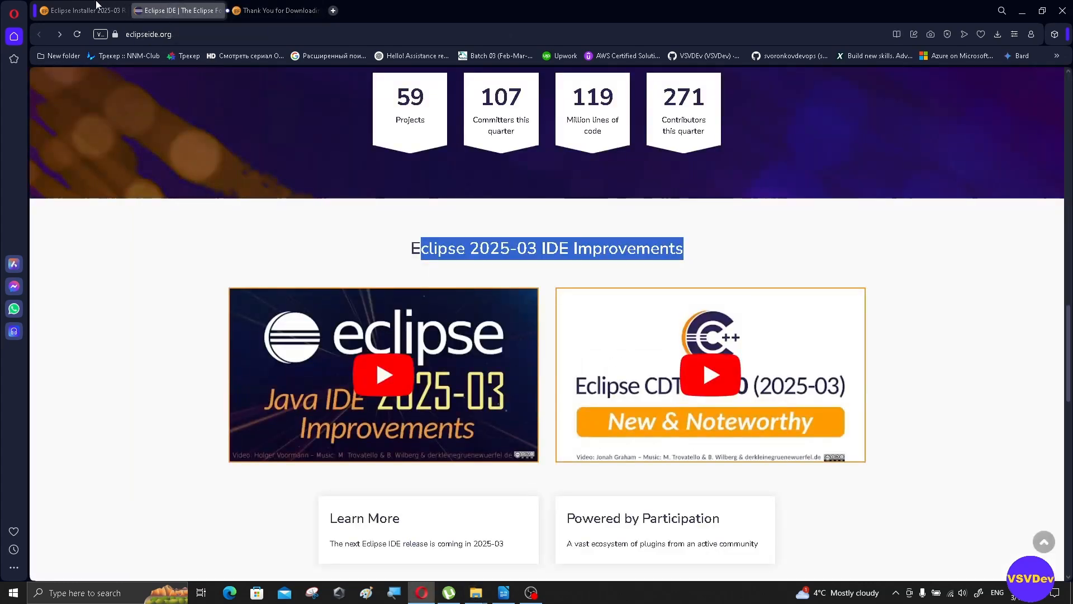
pyautogui.hotkey('ctrl', 'shift', 'Tab')
pyautogui.scroll(10, 420, 274)
pyautogui.scroll(10, 420, 274)
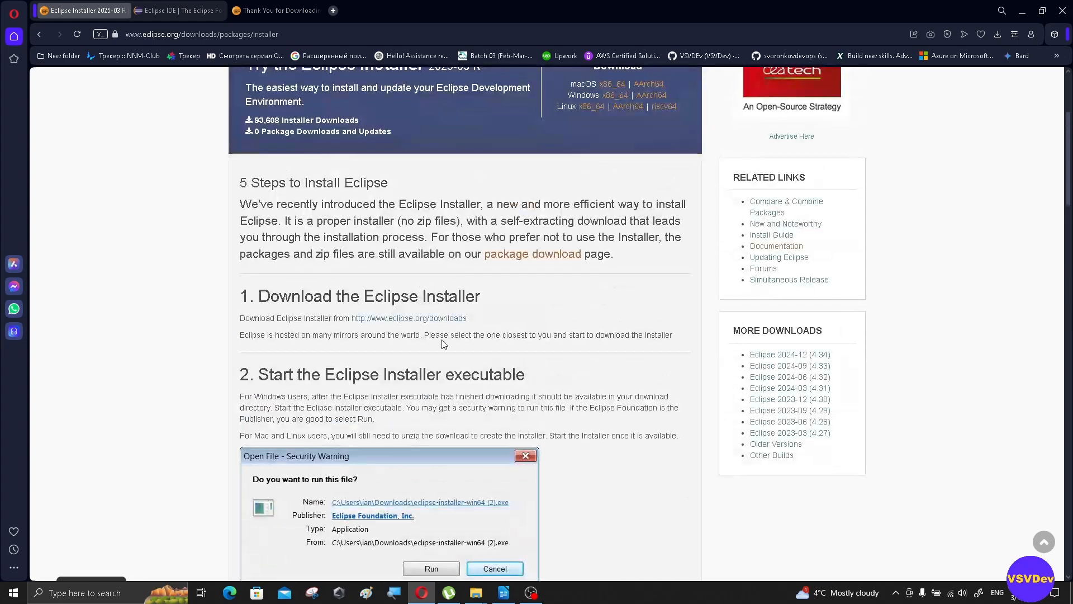
pyautogui.scroll(4, 511, 272)
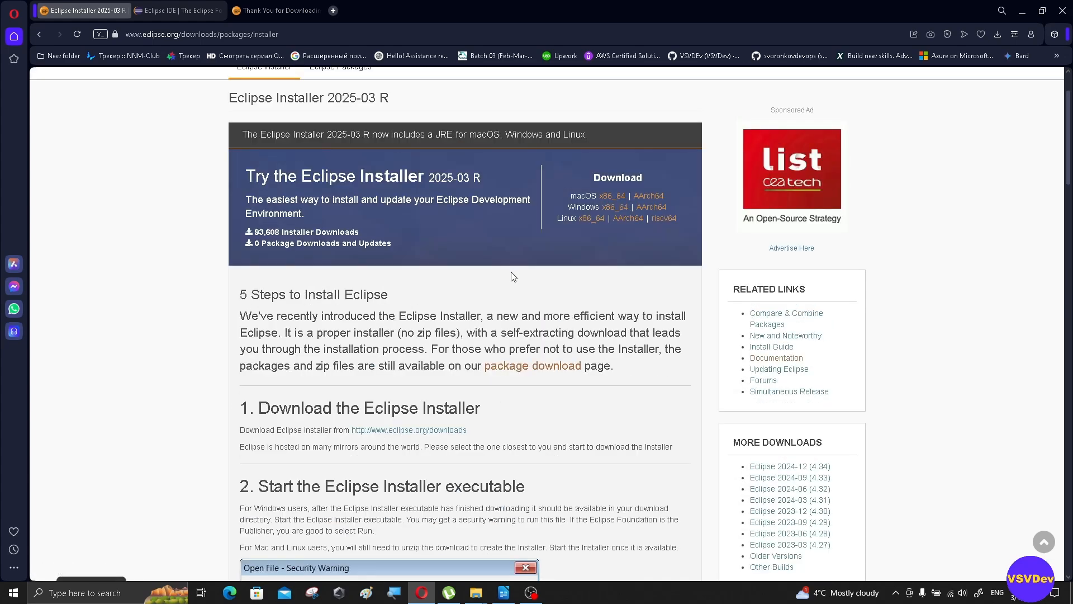
pyautogui.click(42, 34)
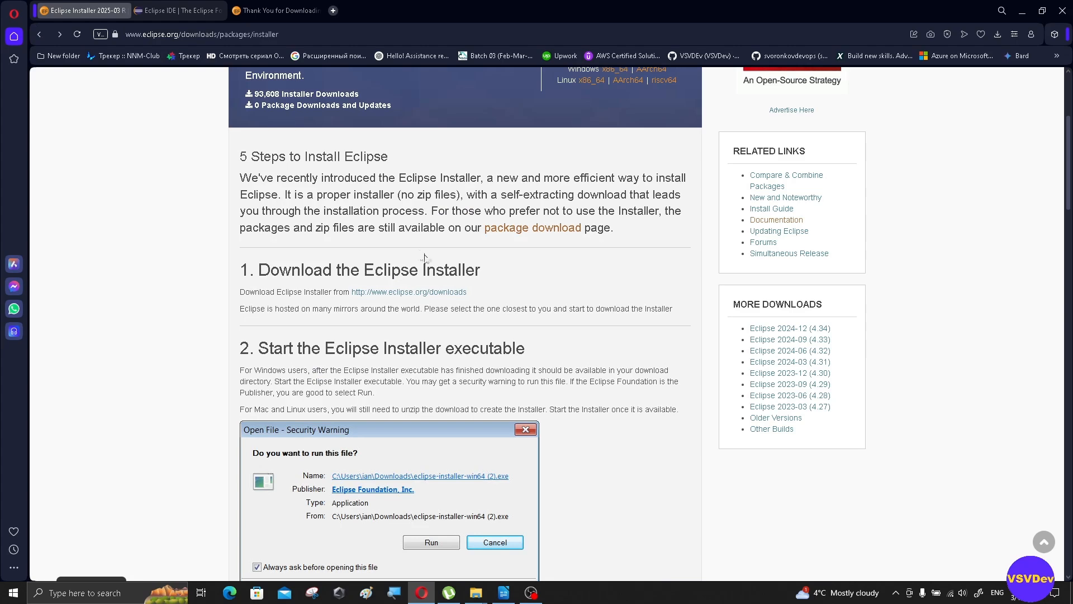
pyautogui.scroll(4, 511, 296)
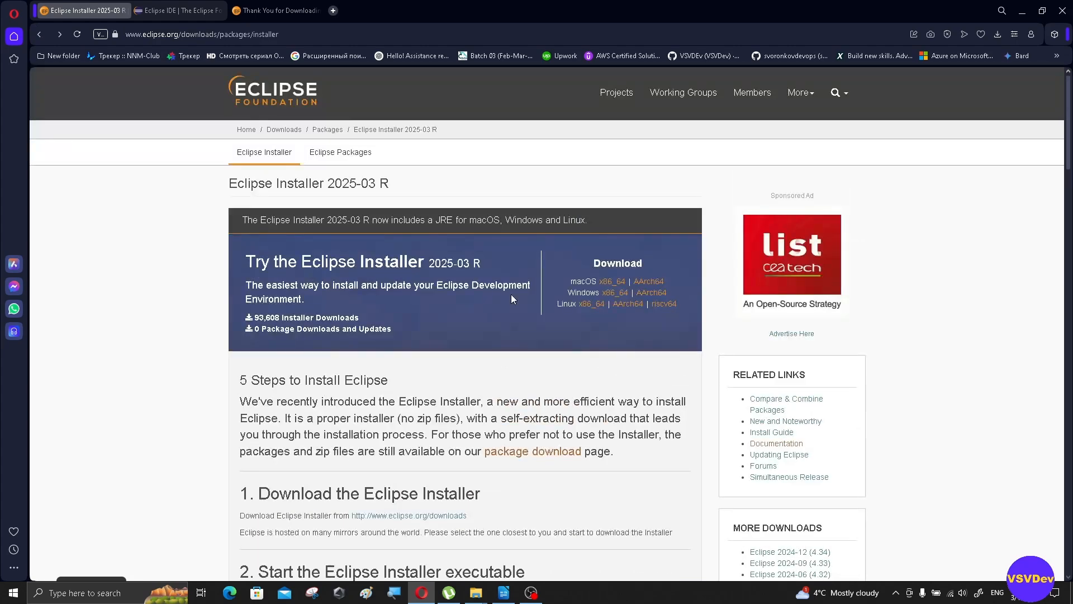
# Step: Download the Windows x86_64 Eclipse Installer and save it to the Desktop as eclipse-inst-jre-win64
pyautogui.moveTo(253, 261); pyautogui.dragTo(515, 265)
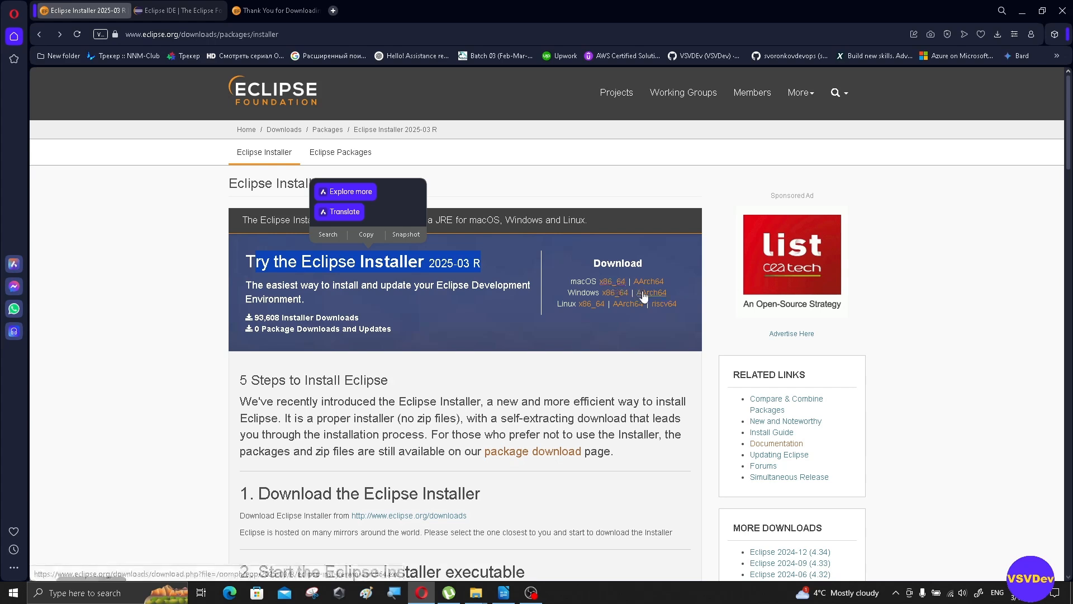
pyautogui.click(622, 296)
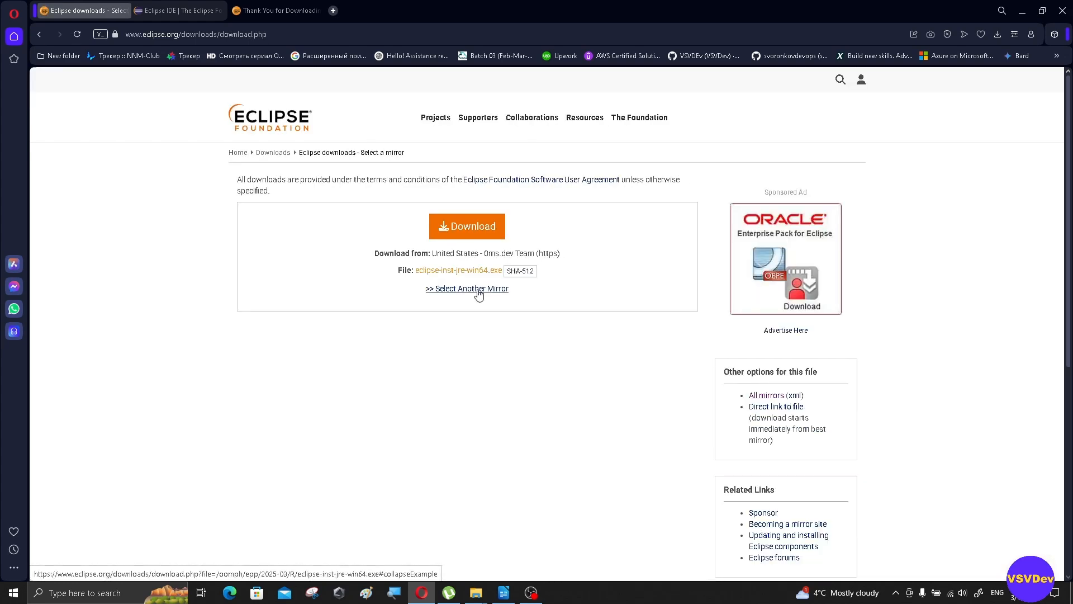
pyautogui.click(489, 228)
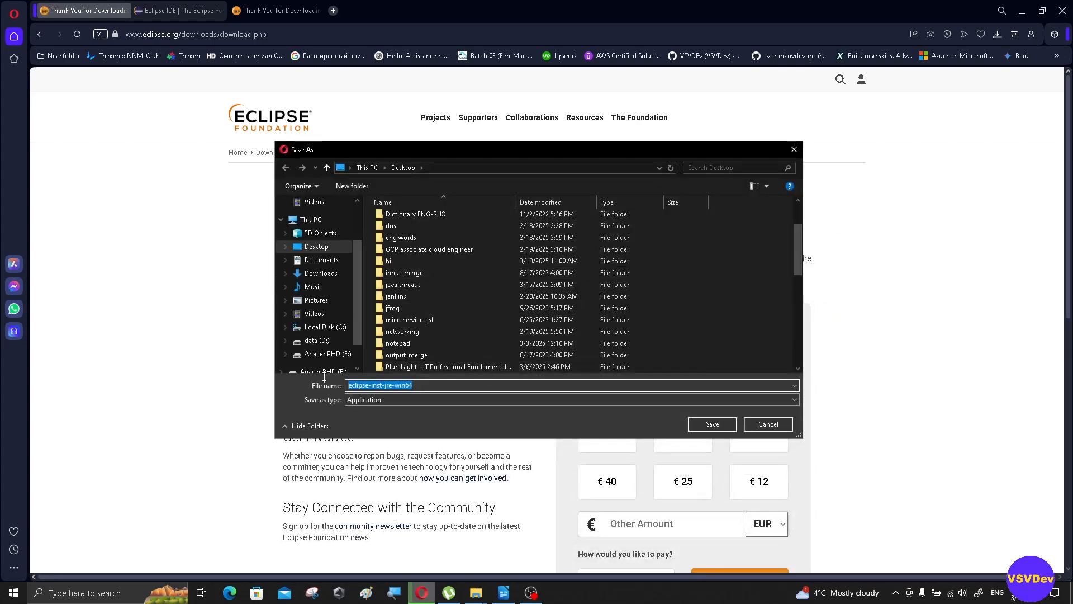
pyautogui.click(709, 423)
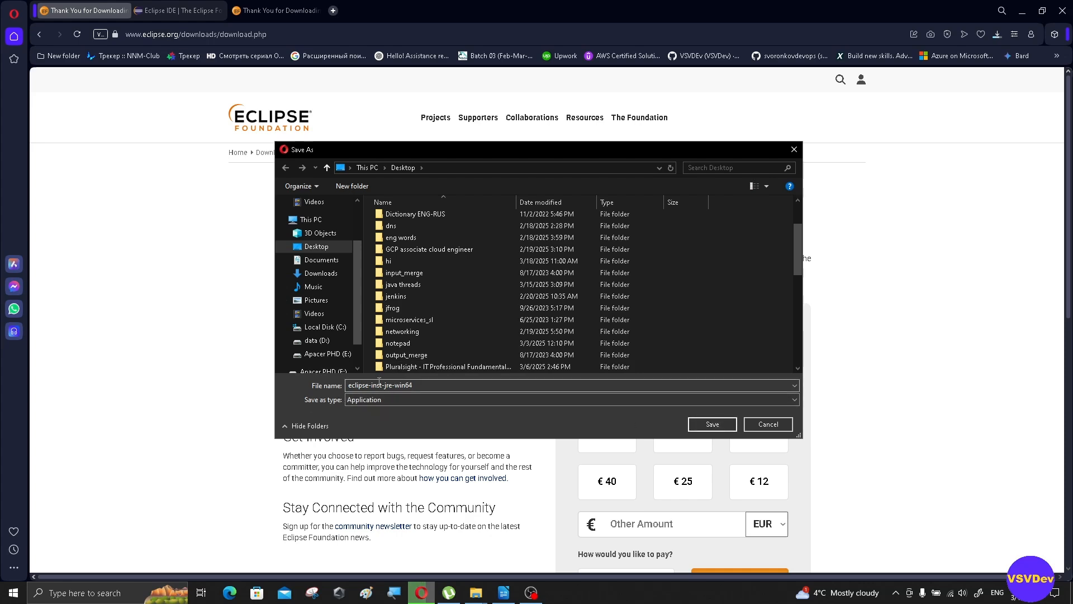
pyautogui.click(717, 427)
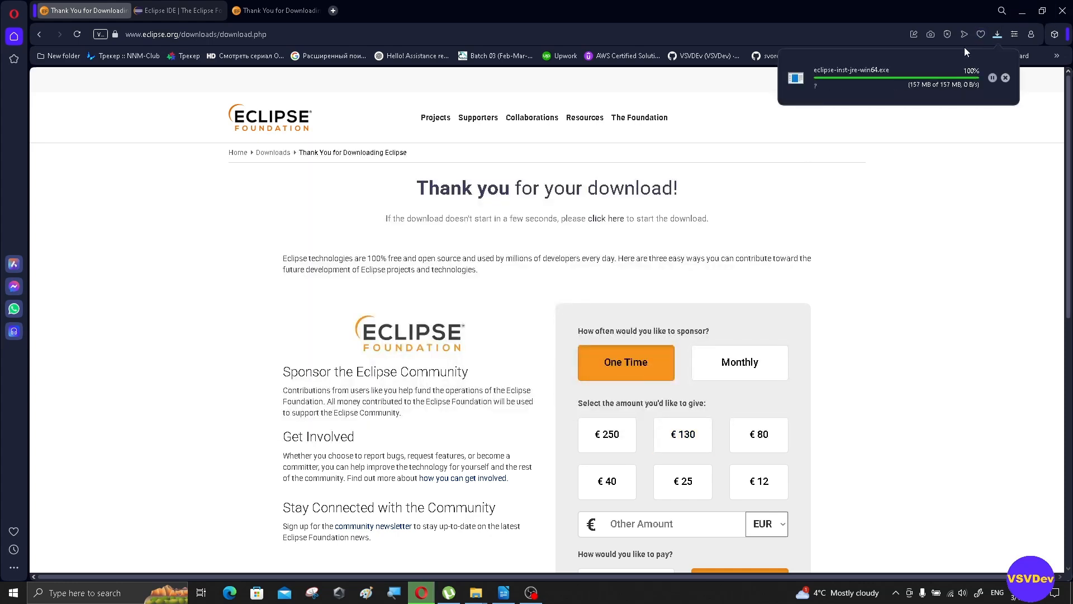
# Step: Run the downloaded eclipse-inst-jre-win64.exe and minimize the browser window
pyautogui.click(883, 76)
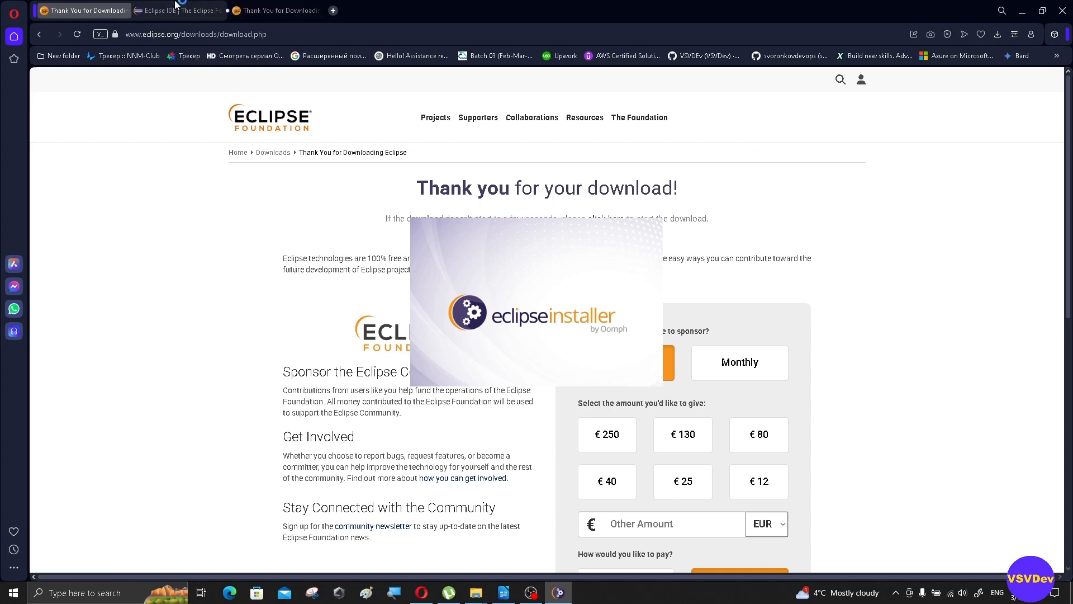
pyautogui.click(178, 10)
pyautogui.click(125, 6)
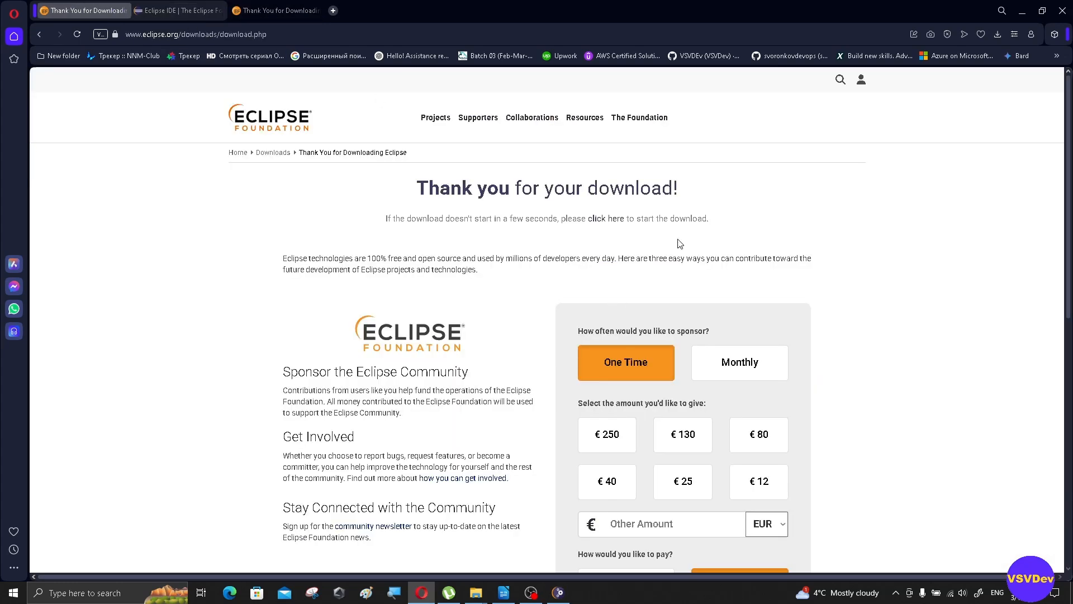
pyautogui.click(1022, 11)
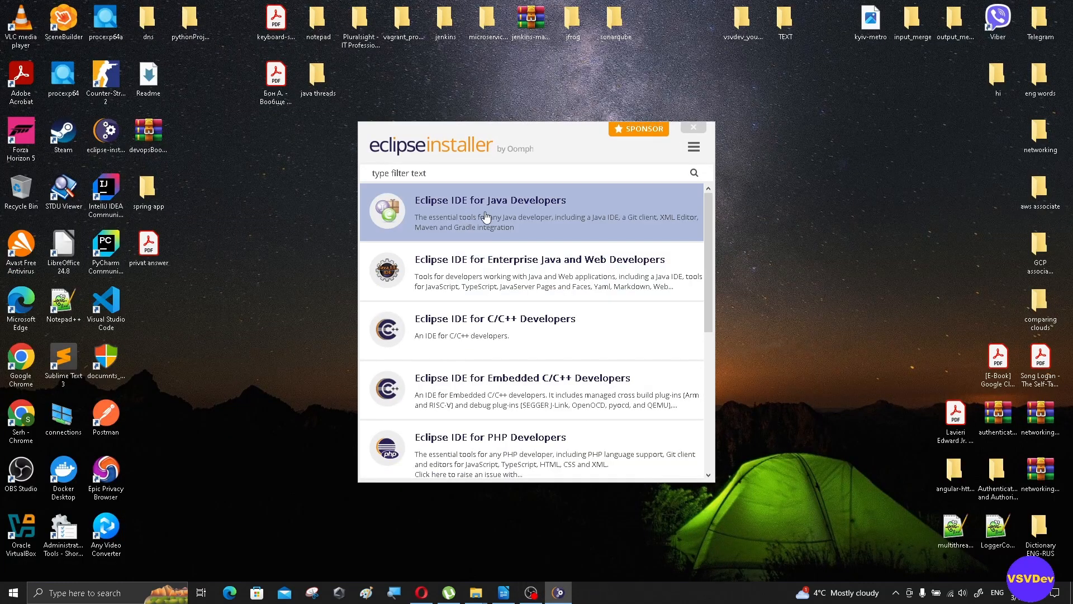
# Step: Choose the Eclipse IDE for Java Developers package in the installer and use JRE 21.0.6 as its Java VM
pyautogui.scroll(-5, 464, 268)
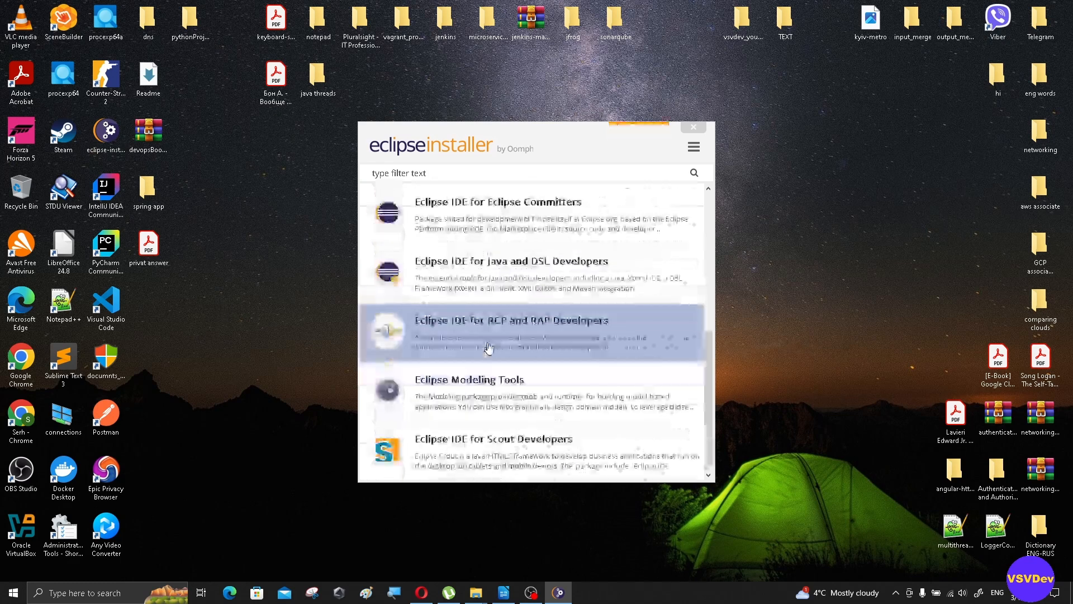
pyautogui.scroll(5, 486, 329)
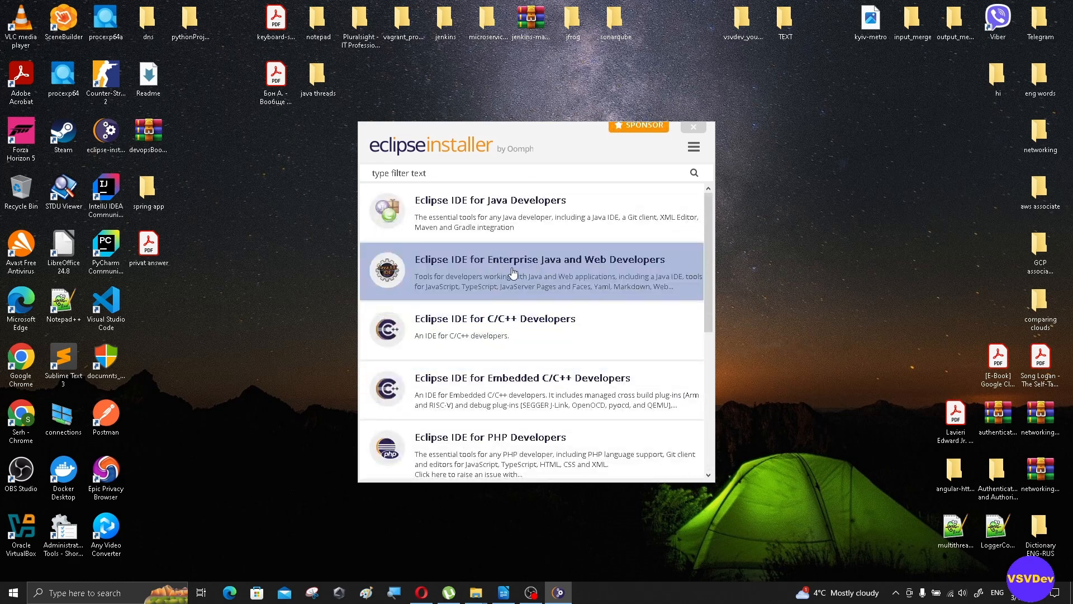
pyautogui.click(497, 211)
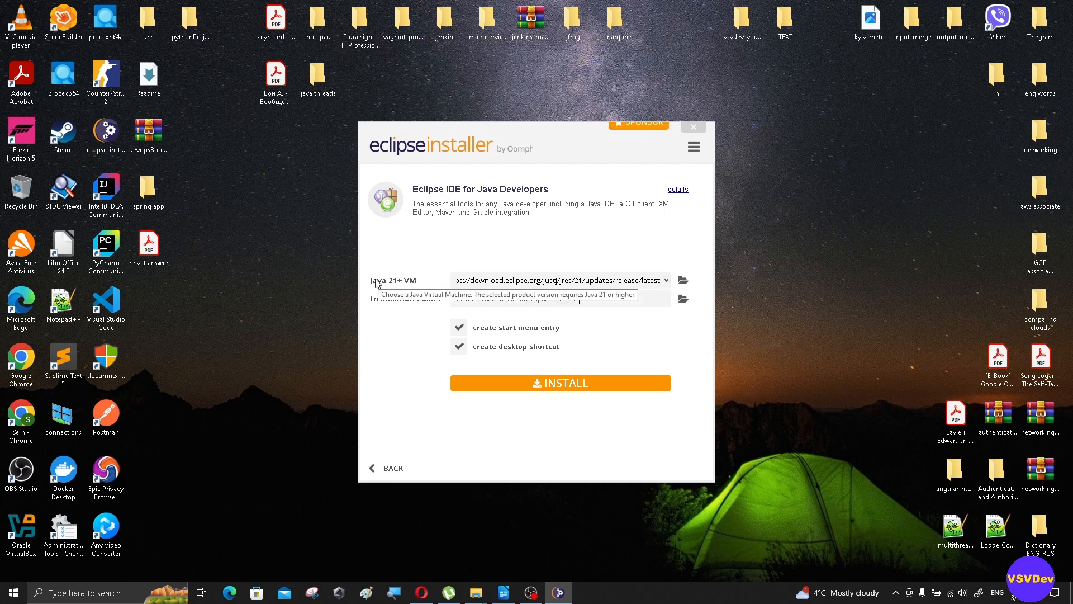
pyautogui.click(583, 280)
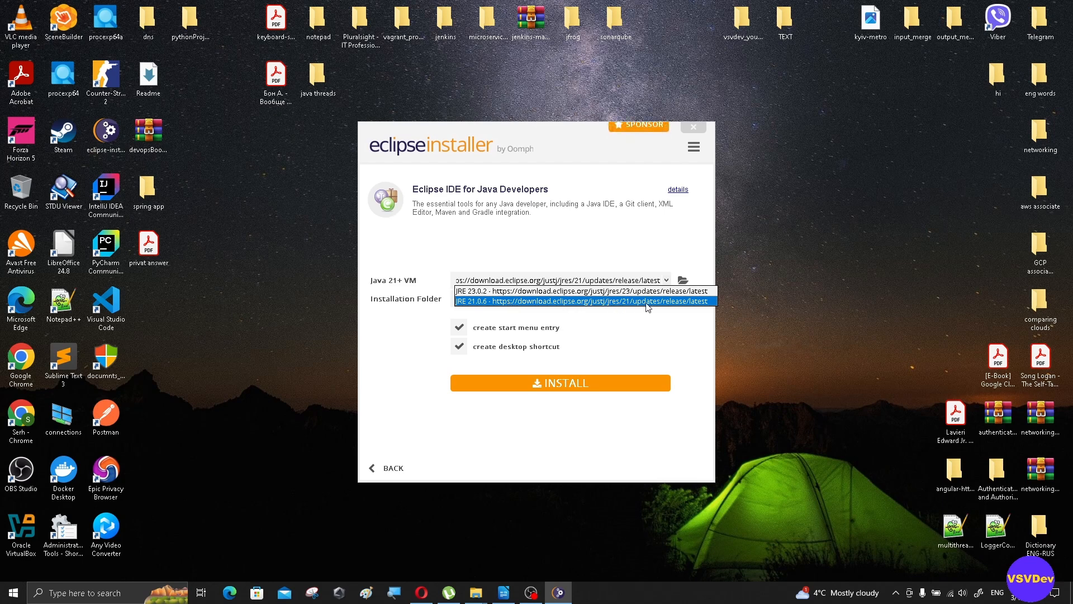
pyautogui.click(695, 303)
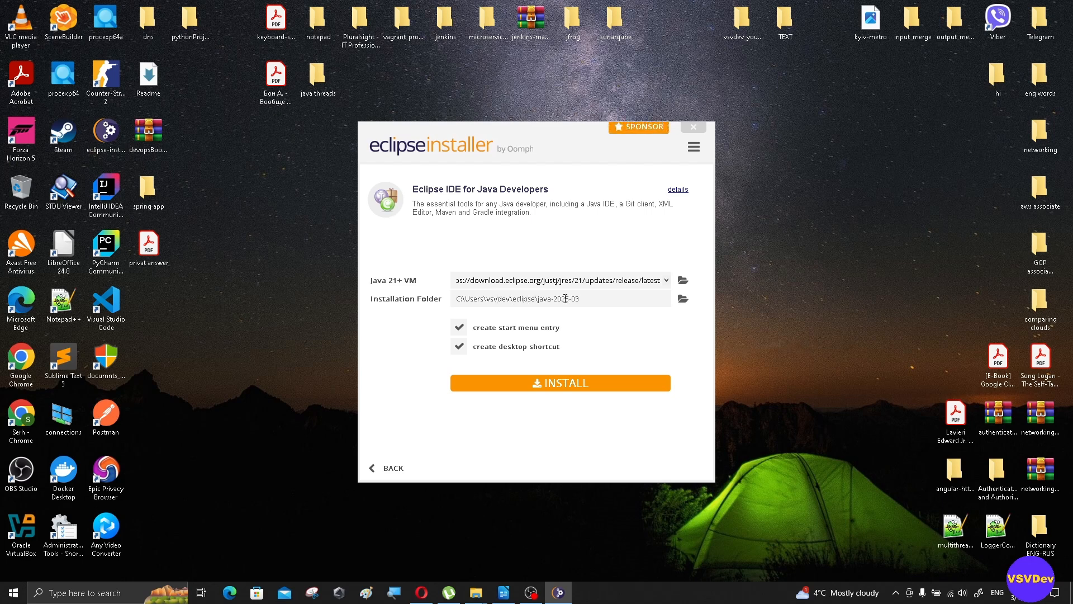
# Step: Install the package in the proposed java-2025-03 folder with a start menu entry and desktop shortcut, accepting the Software User Agreement
pyautogui.moveTo(581, 299); pyautogui.dragTo(454, 300)
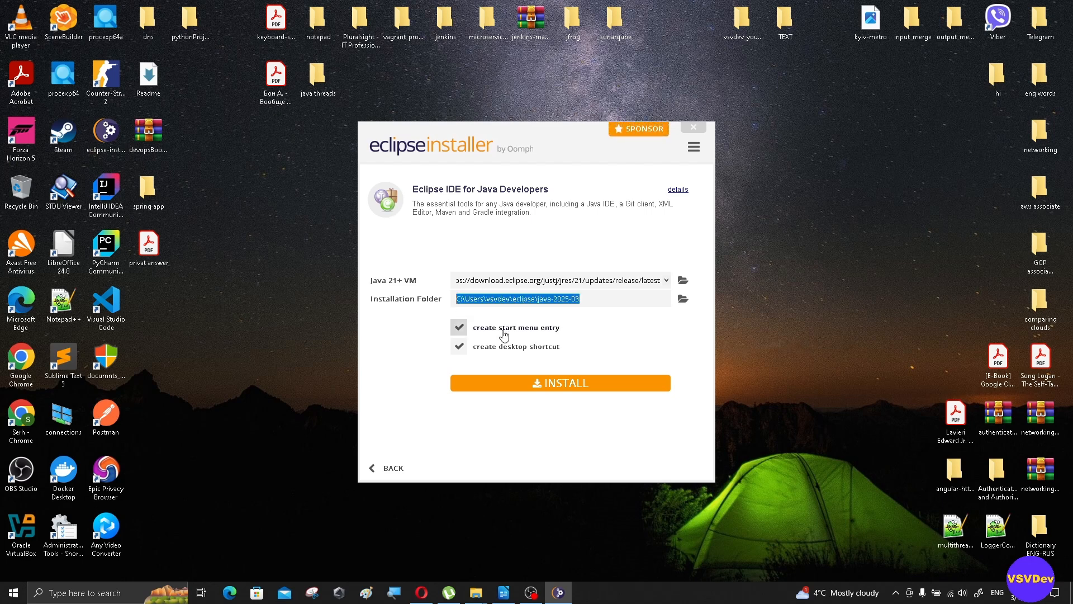
pyautogui.click(631, 385)
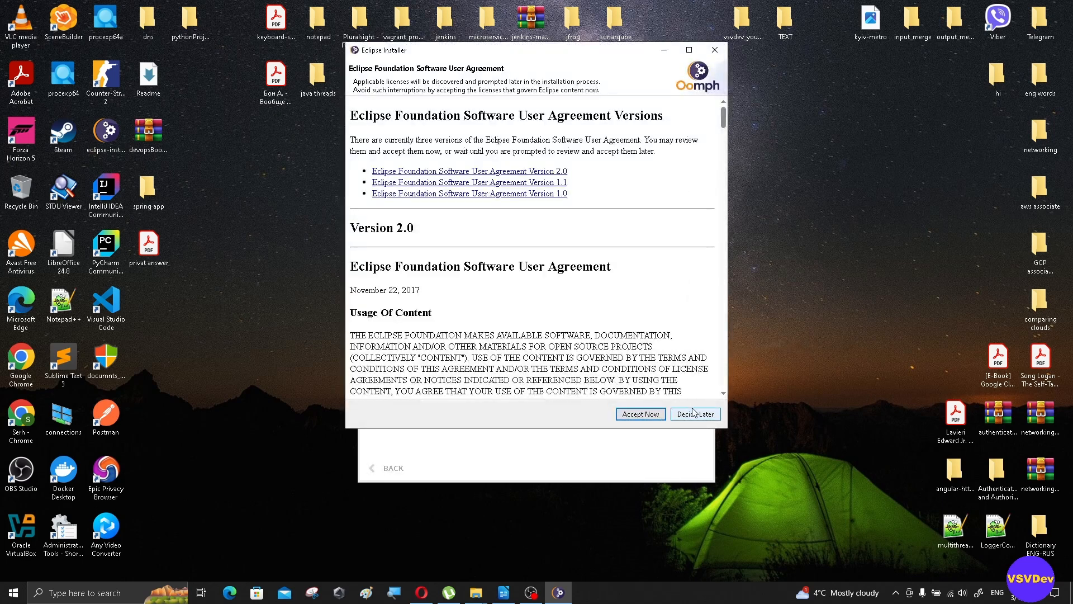
pyautogui.click(640, 414)
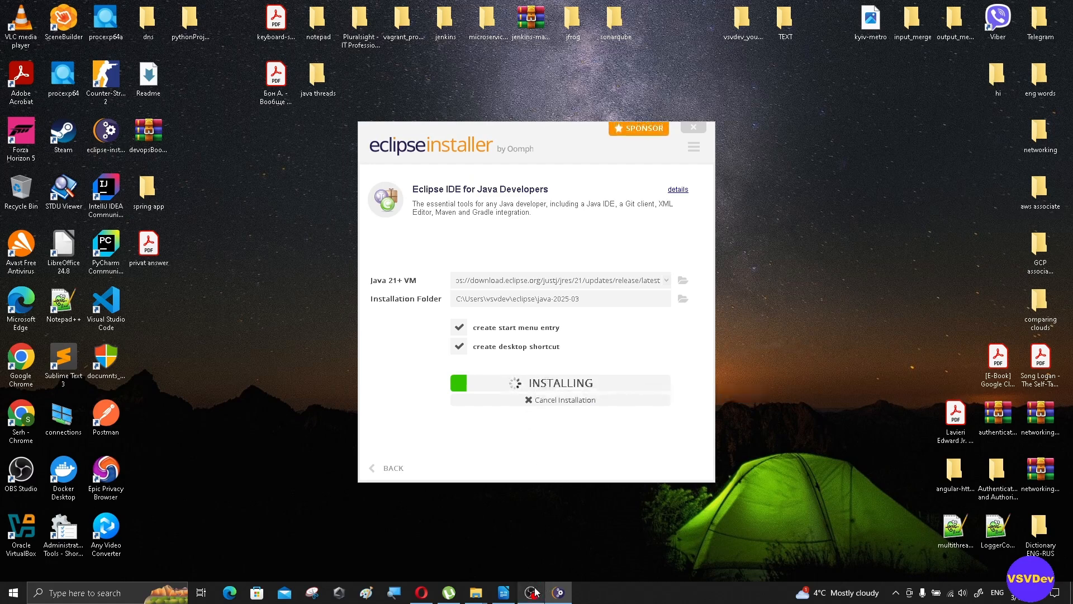
pyautogui.moveTo(536, 586)
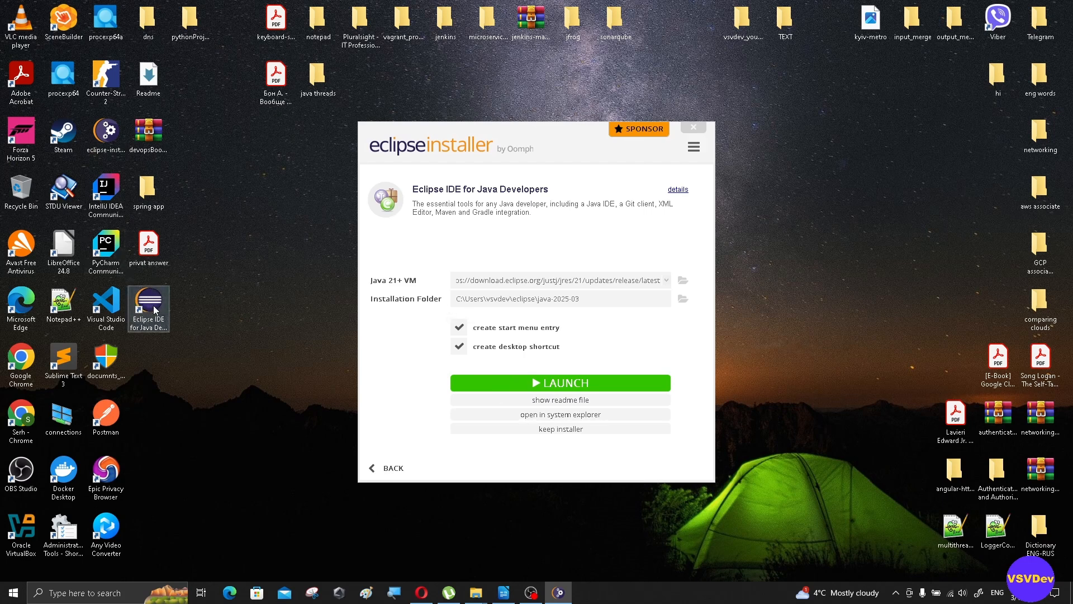
# Step: Launch the installed Eclipse IDE using the proposed eclipse-workspace directory as the workspace
pyautogui.click(577, 384)
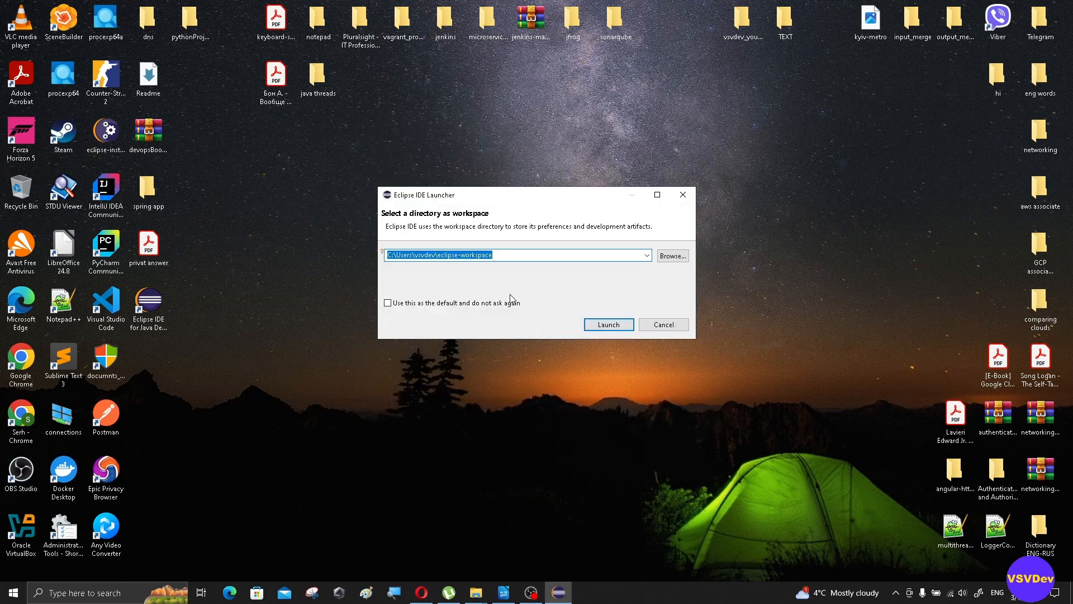
pyautogui.click(493, 256)
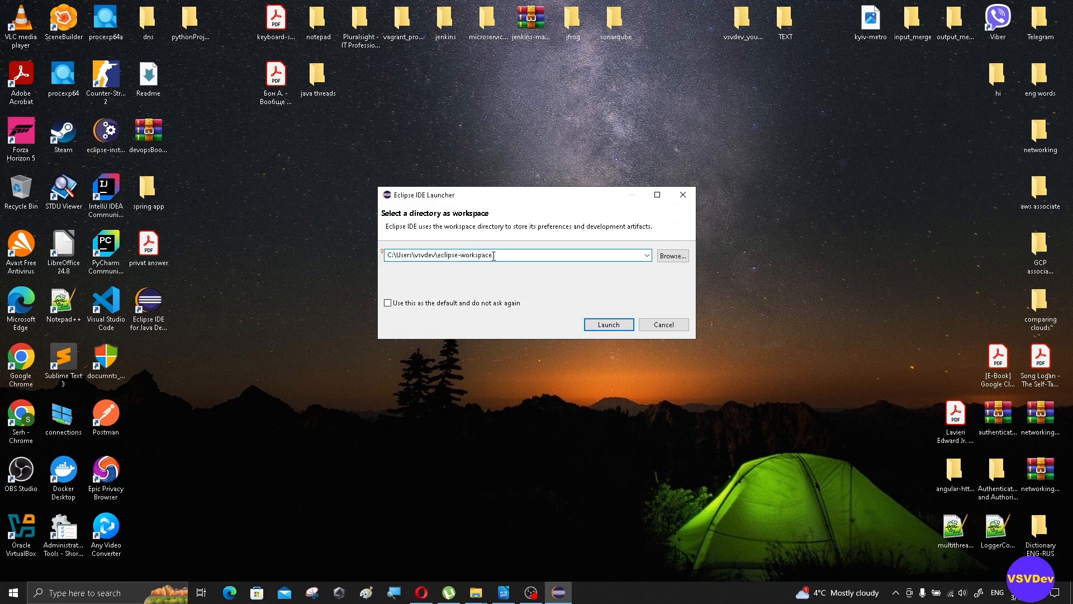
pyautogui.click(609, 324)
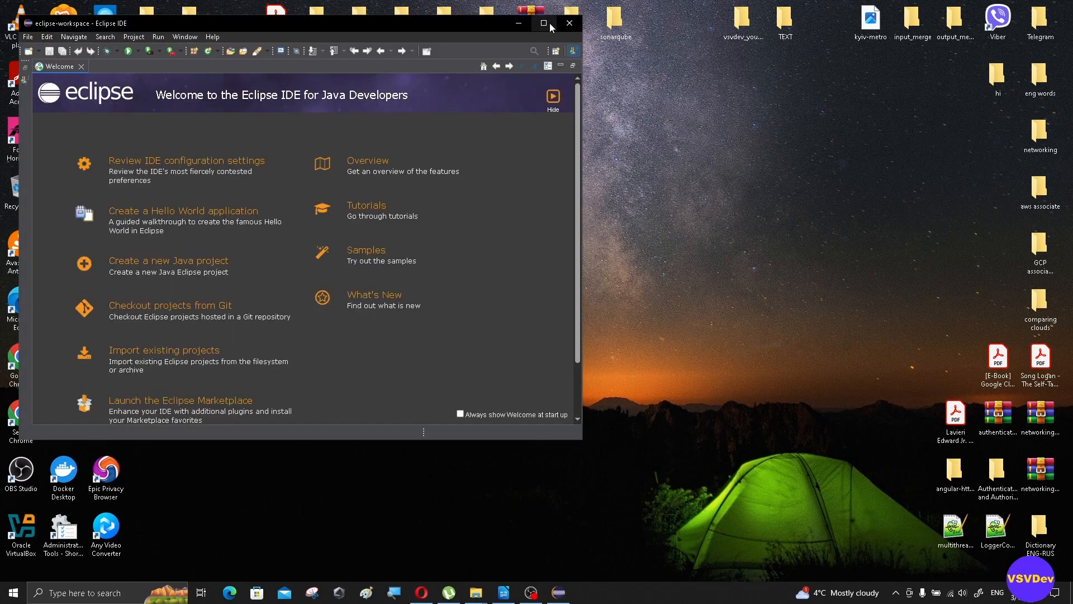
# Step: Maximize the Eclipse IDE window, return to it from the browser's sponsor page, and hide the Welcome page
pyautogui.click(543, 23)
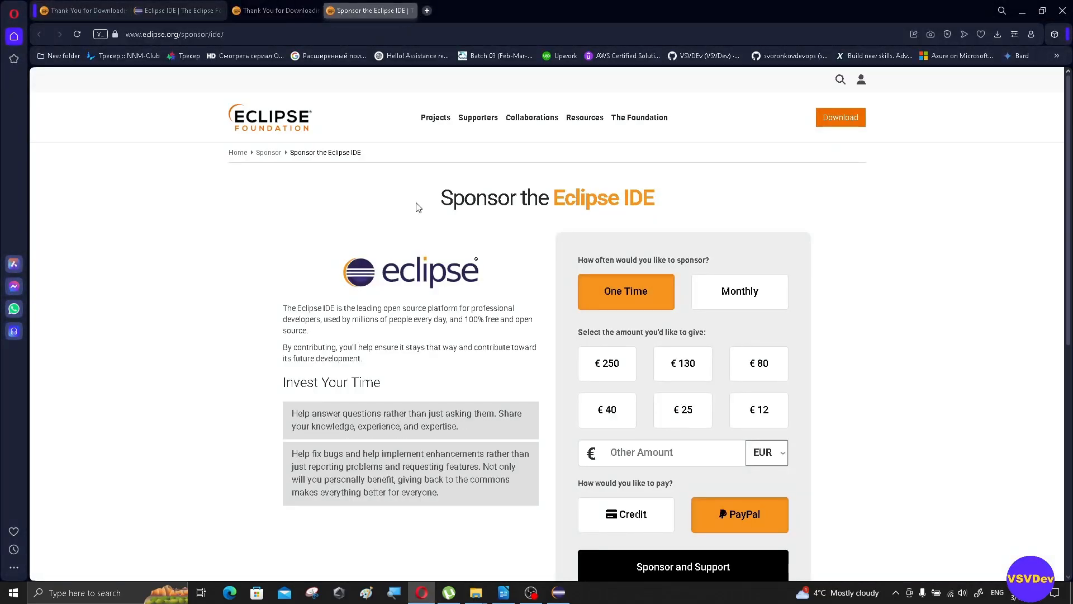
pyautogui.click(558, 591)
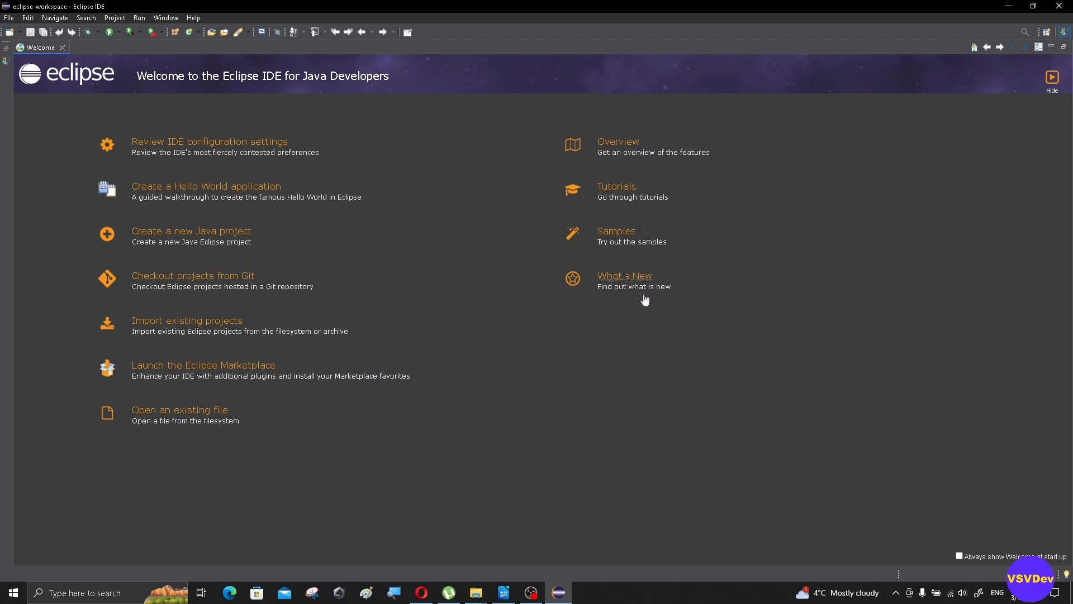
pyautogui.click(1052, 79)
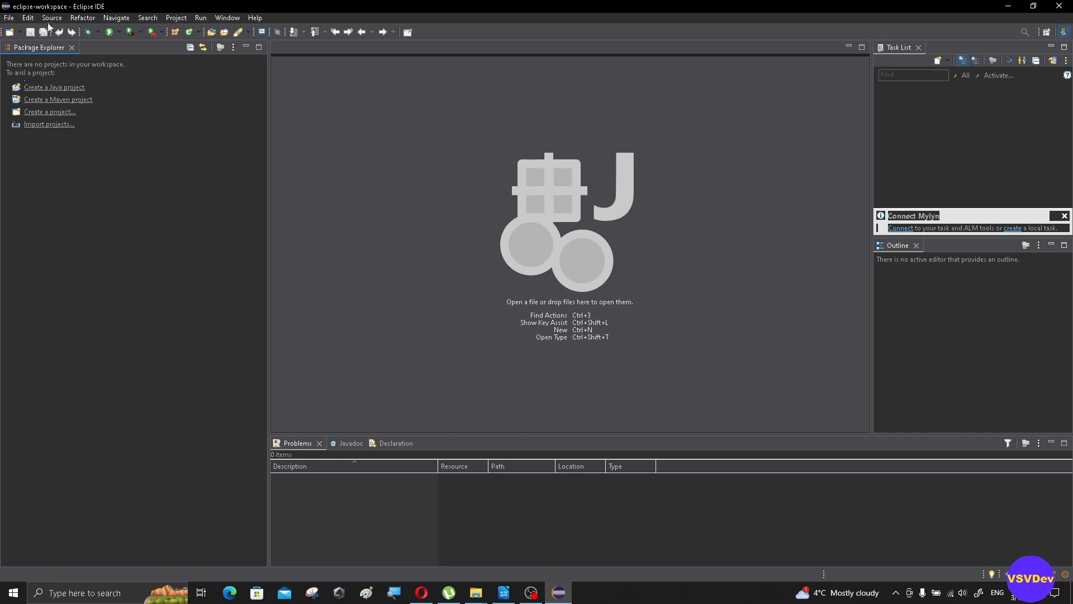
pyautogui.click(10, 33)
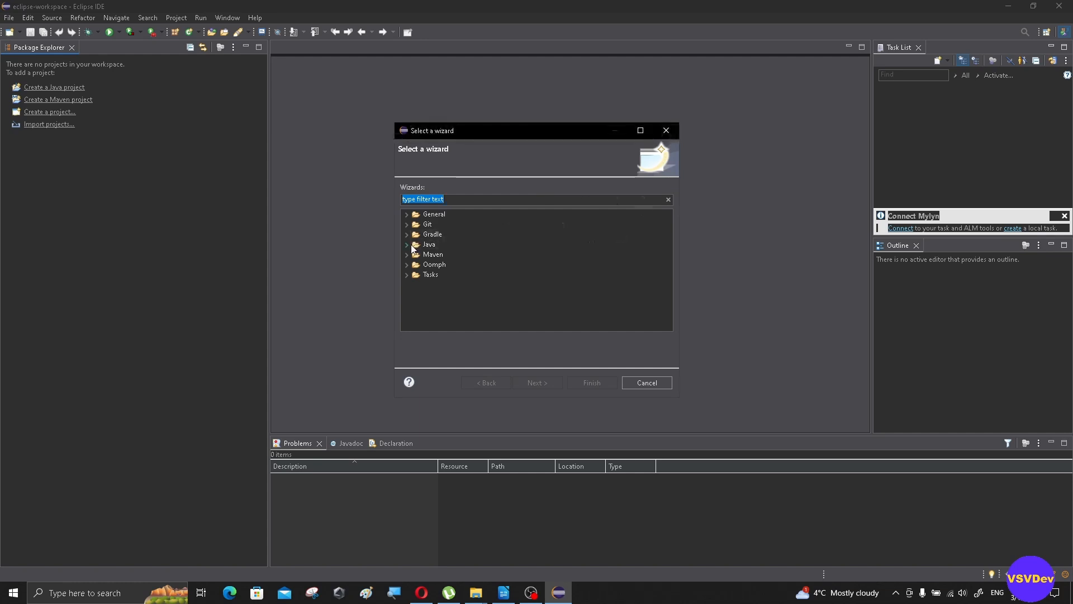
pyautogui.click(406, 244)
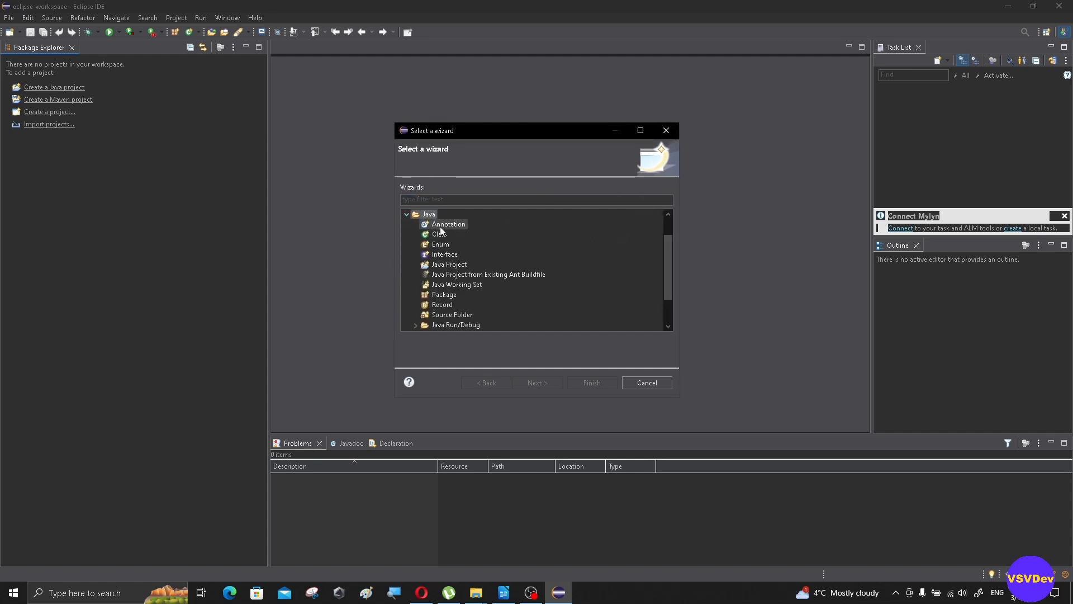
pyautogui.scroll(-1, 510, 280)
pyautogui.scroll(1, 509, 285)
pyautogui.click(666, 384)
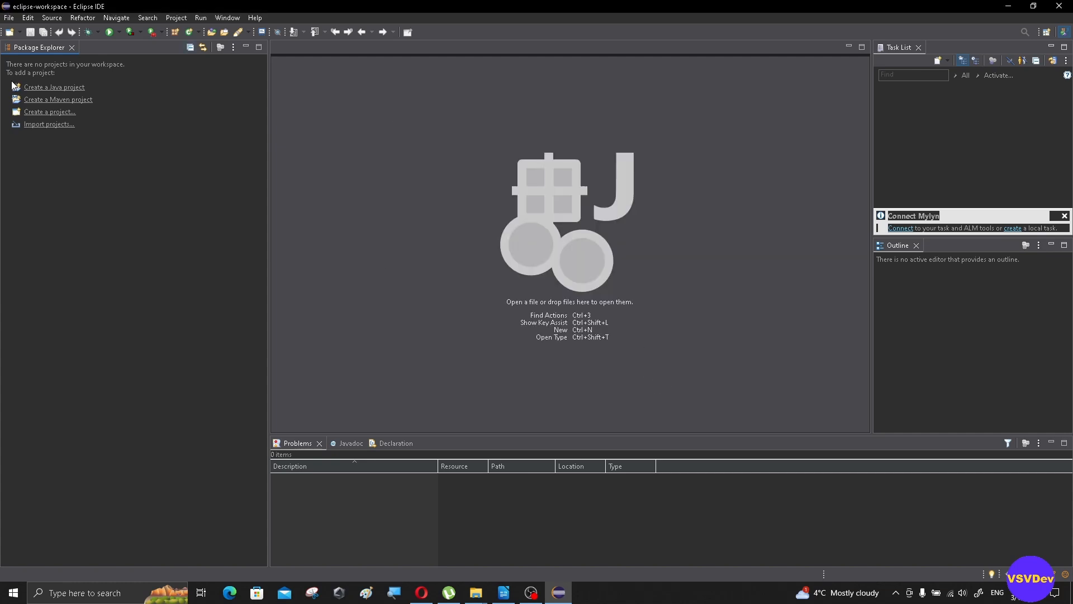
# Step: Create a Java project named test in the default location with the JavaSE-21 execution environment
pyautogui.click(47, 89)
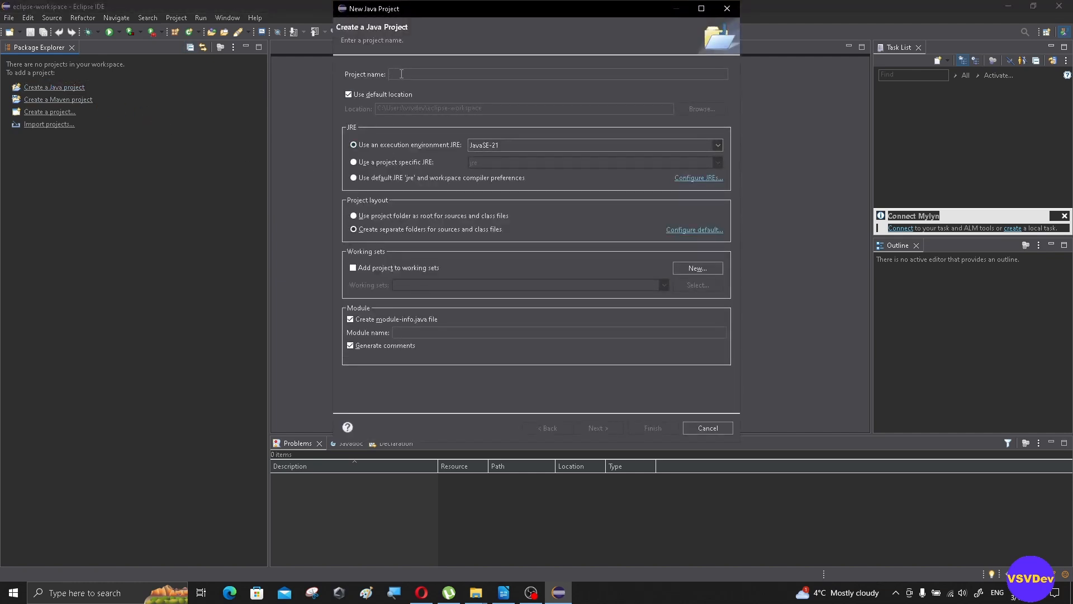
pyautogui.write('test')
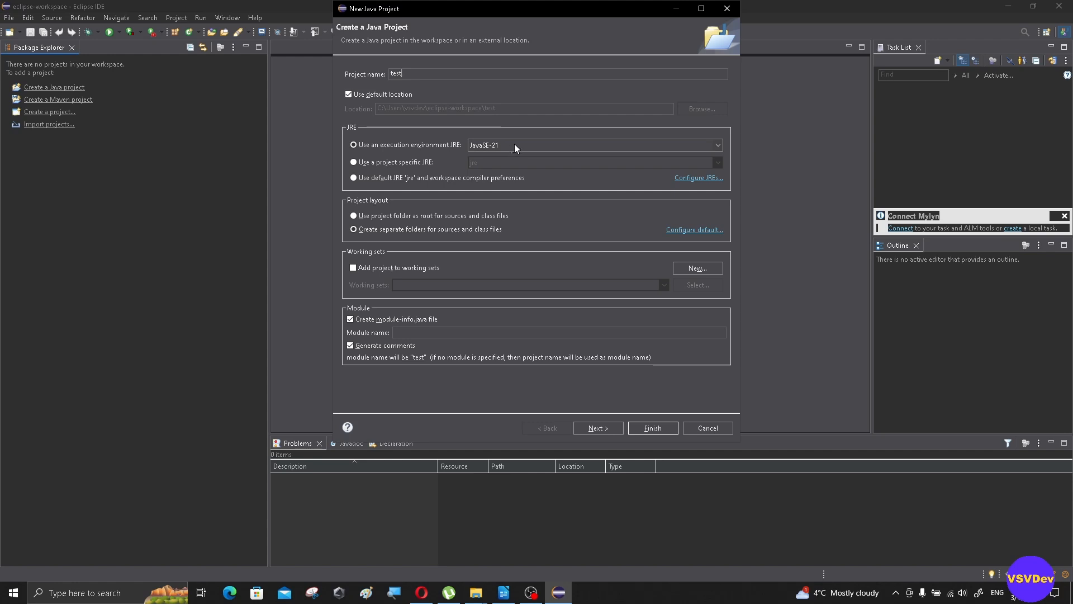
pyautogui.click(542, 145)
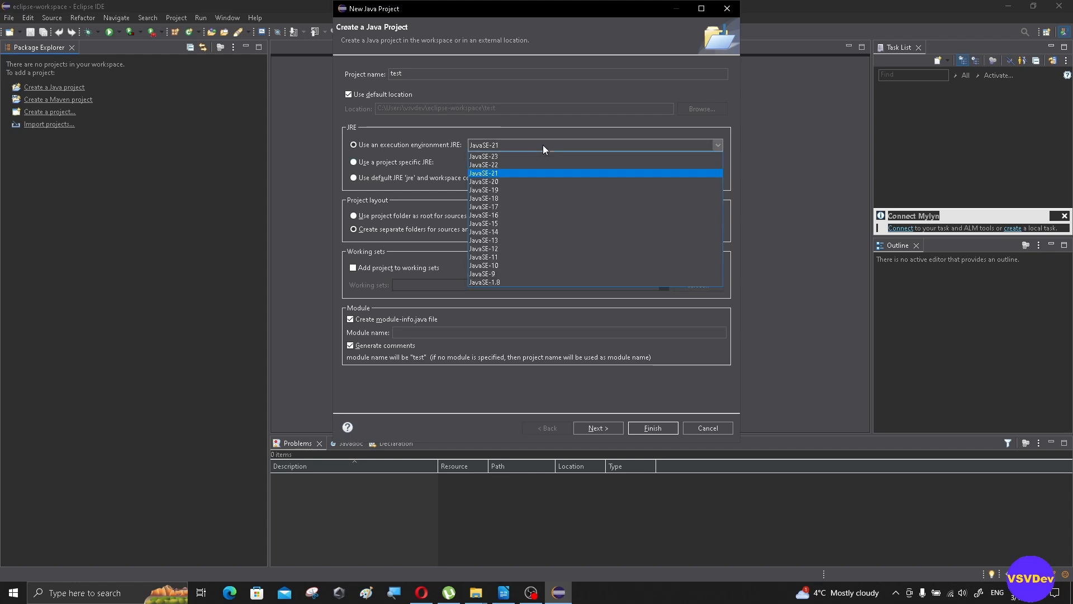
pyautogui.click(542, 145)
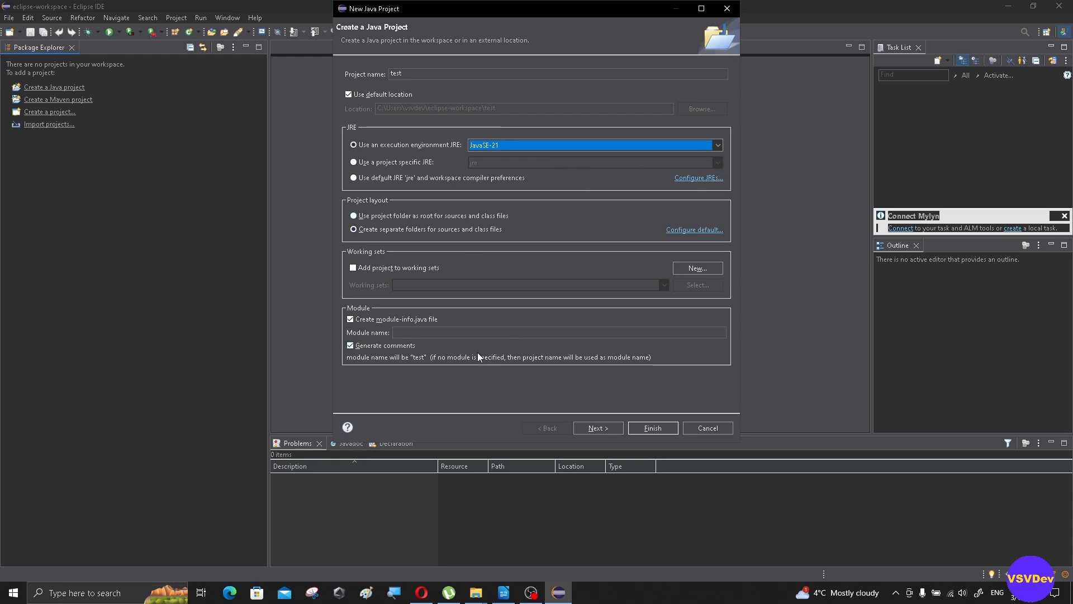
pyautogui.click(647, 428)
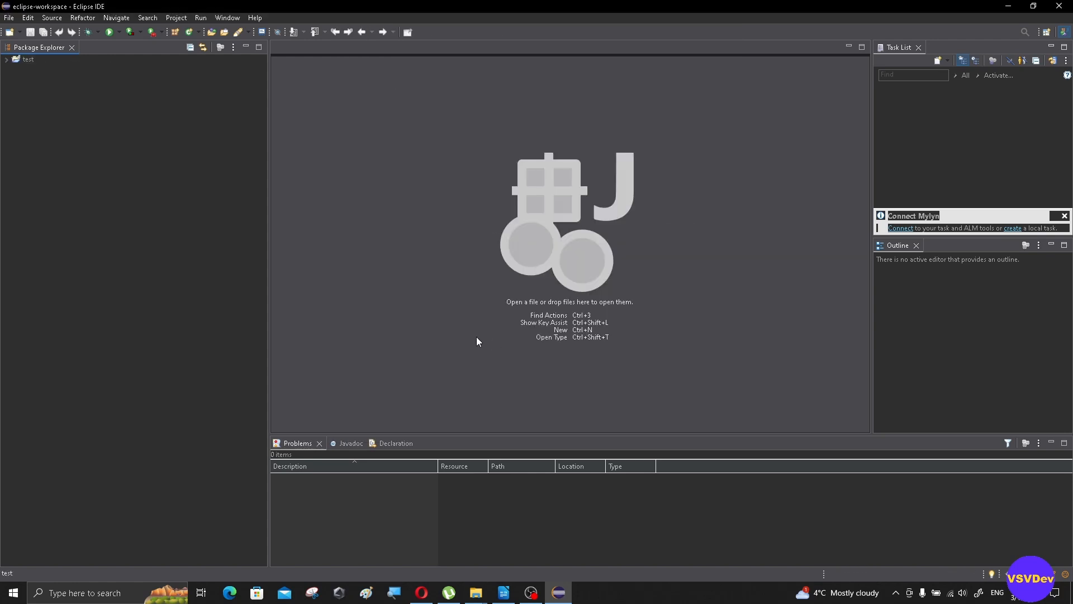
# Step: Create a public class named Test with a main method stub in the test project's src folder, package test
pyautogui.click(7, 59)
pyautogui.click(15, 80)
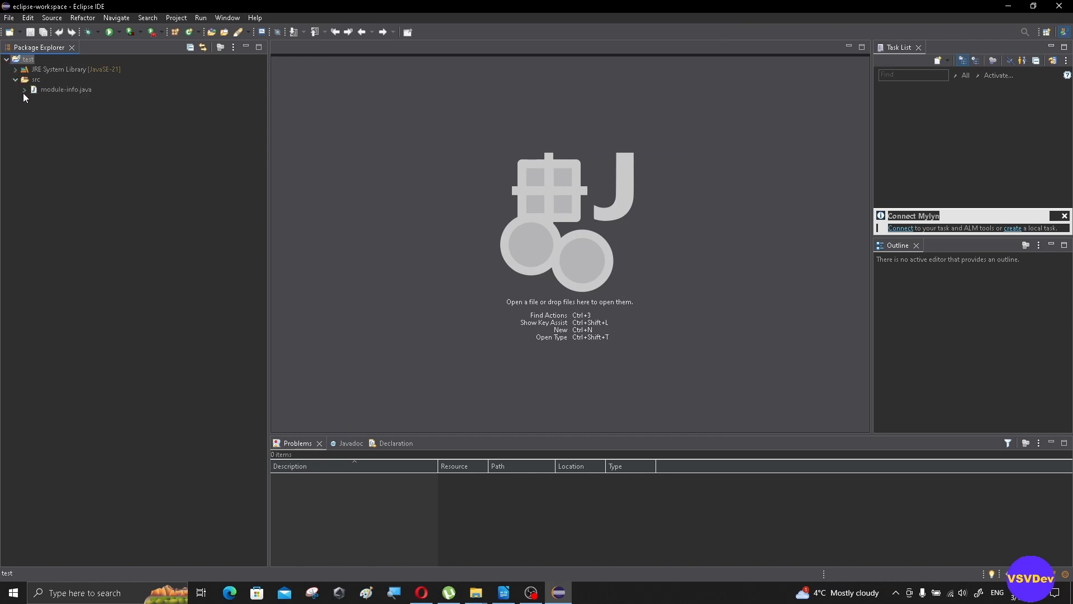
pyautogui.click(15, 80)
pyautogui.click(15, 79)
pyautogui.click(25, 78)
pyautogui.rightClick(26, 78)
pyautogui.moveTo(177, 85)
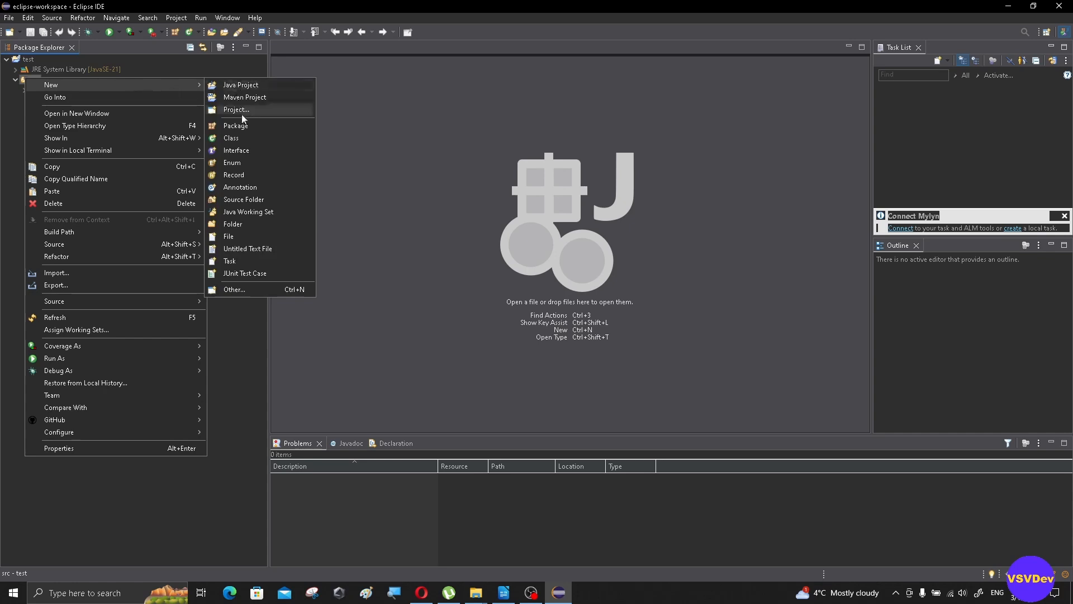
pyautogui.click(257, 139)
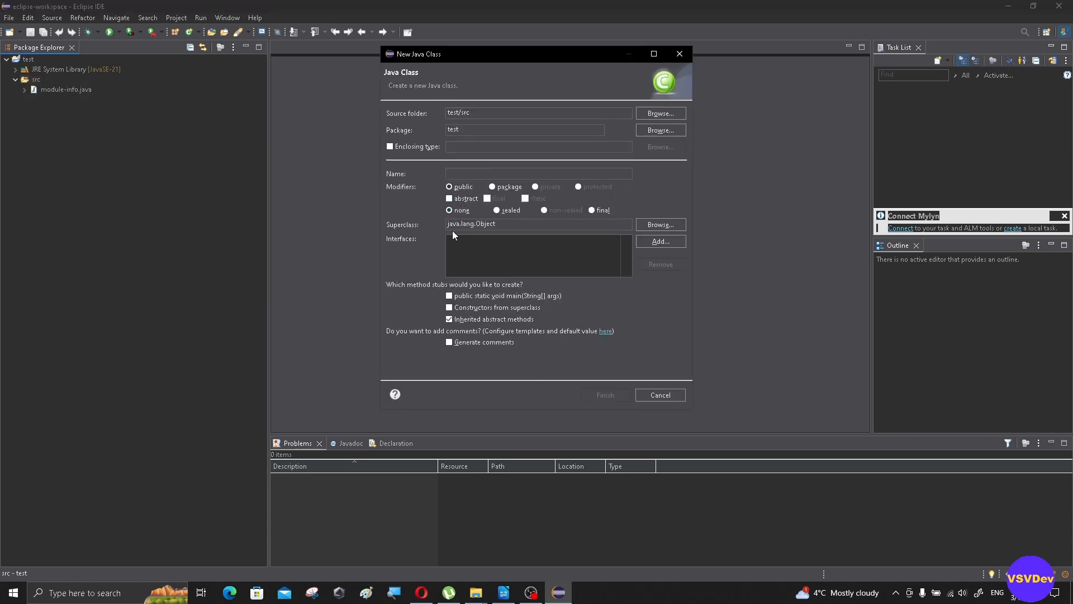
pyautogui.click(450, 296)
pyautogui.click(463, 174)
pyautogui.write('Test')
pyautogui.click(606, 395)
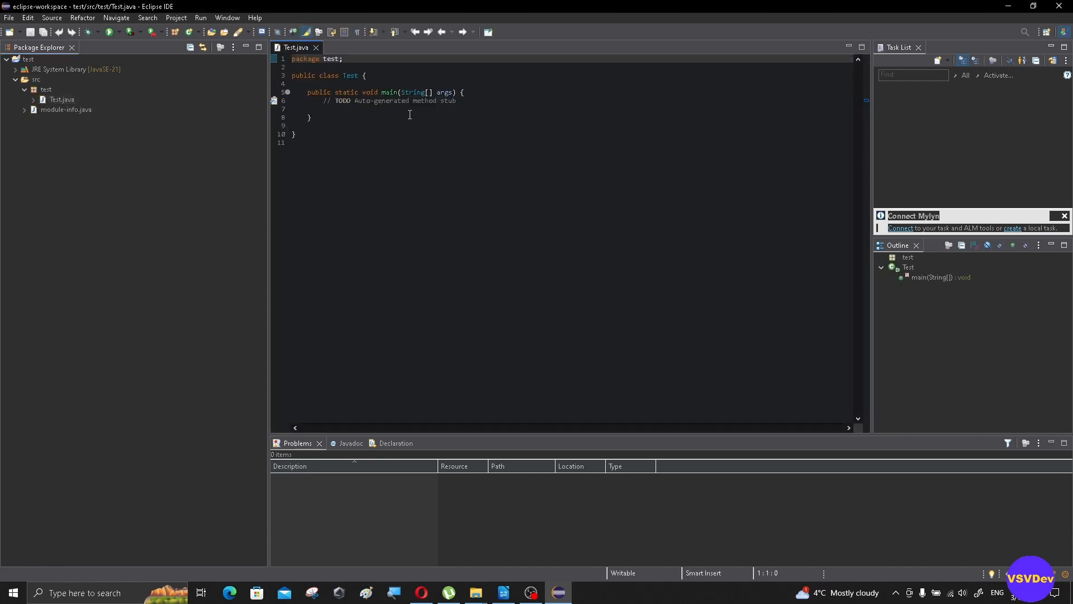
# Step: Replace the auto-generated TODO comment in the main method with a System.out.print call, using the completion proposals for out and print
pyautogui.click(399, 109)
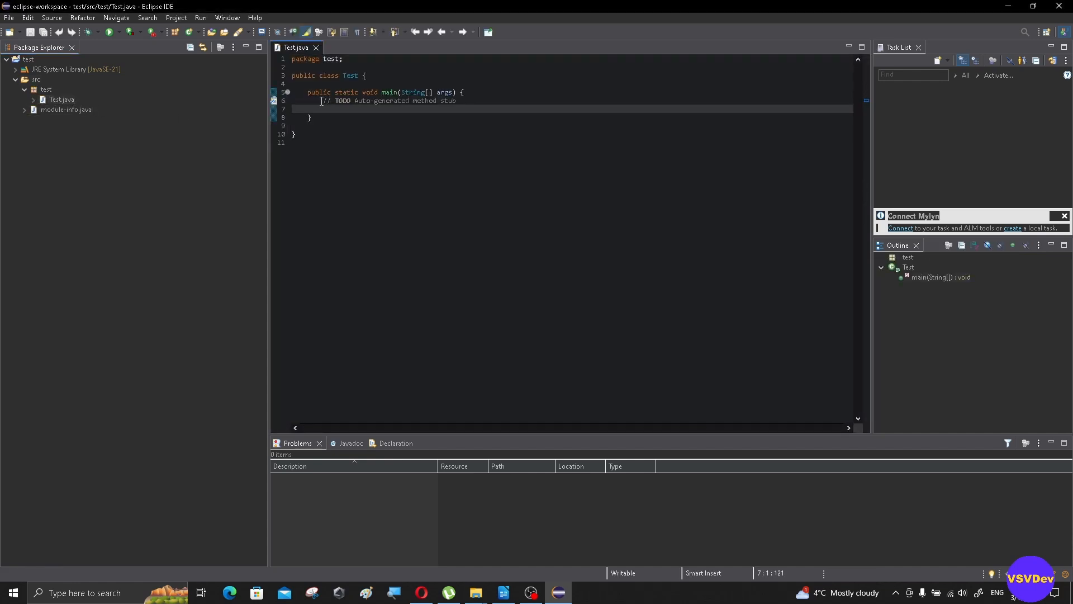
pyautogui.moveTo(321, 101); pyautogui.dragTo(455, 104)
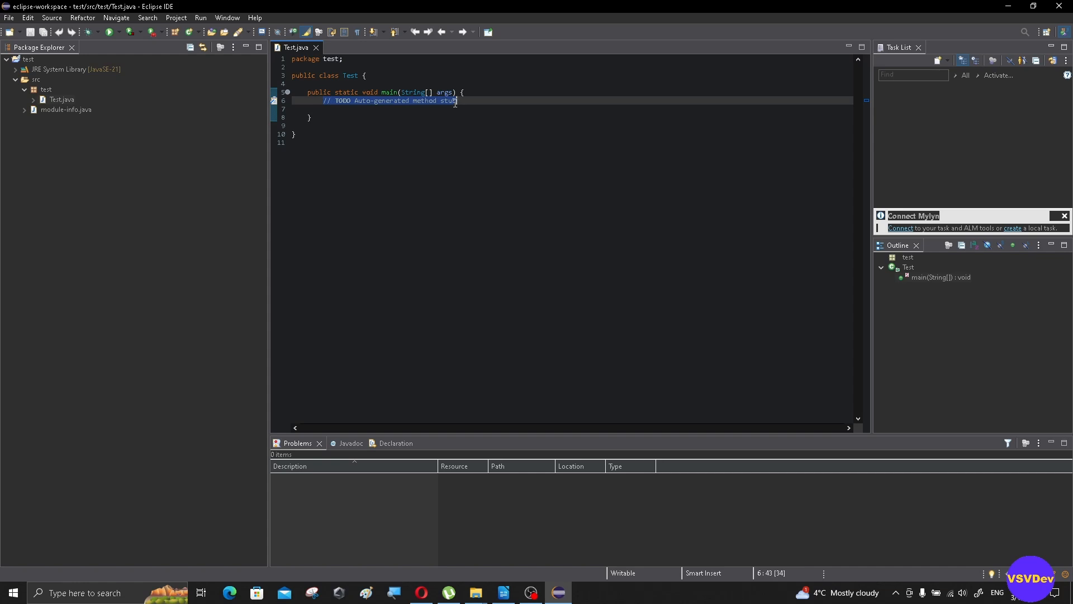
pyautogui.write('Sys')
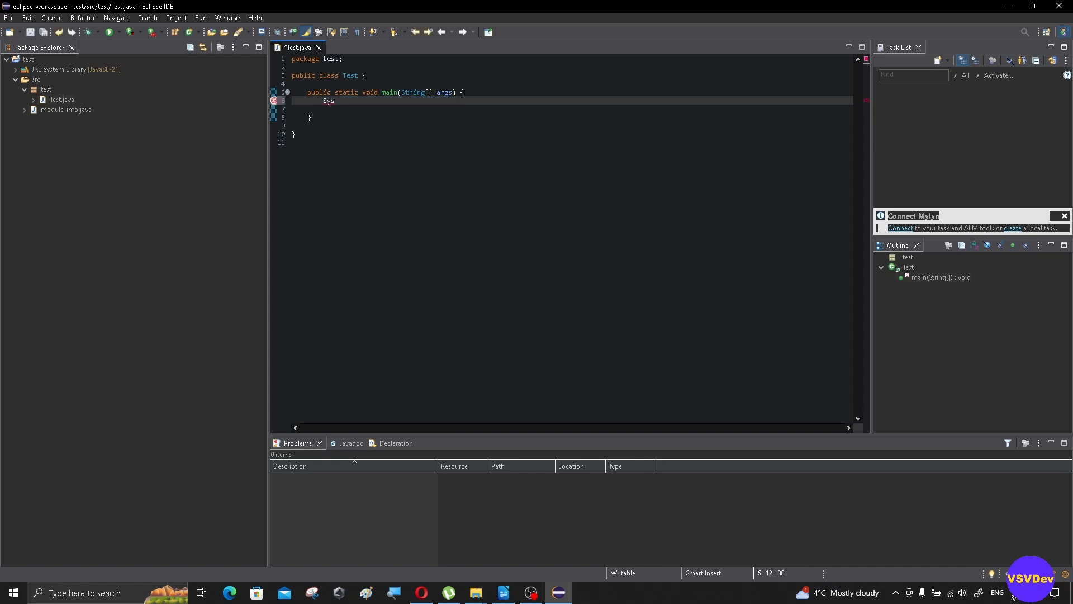
pyautogui.write('tem.out')
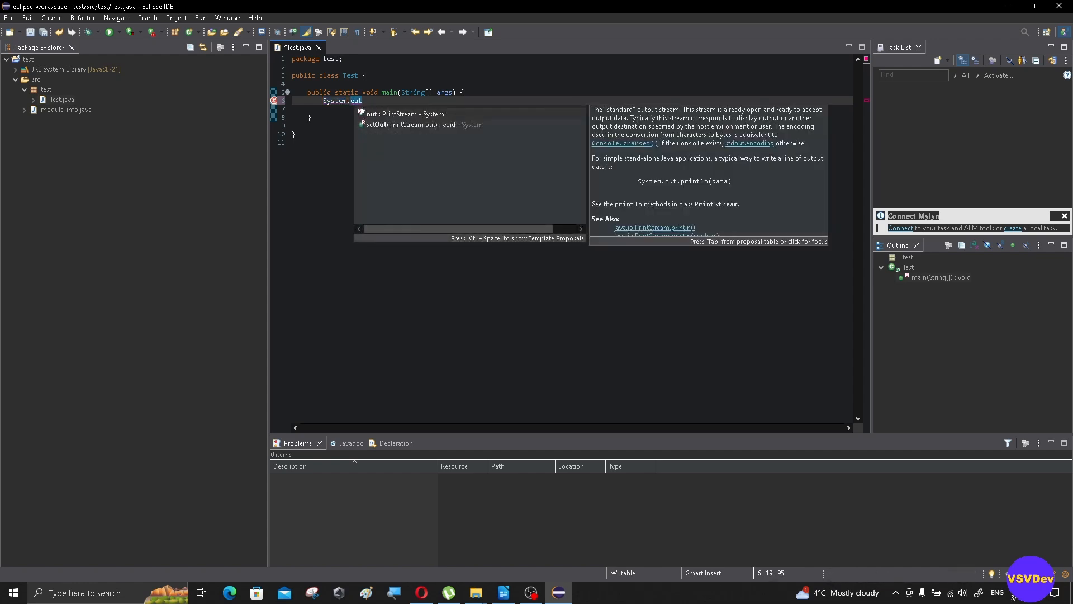
pyautogui.click(449, 116)
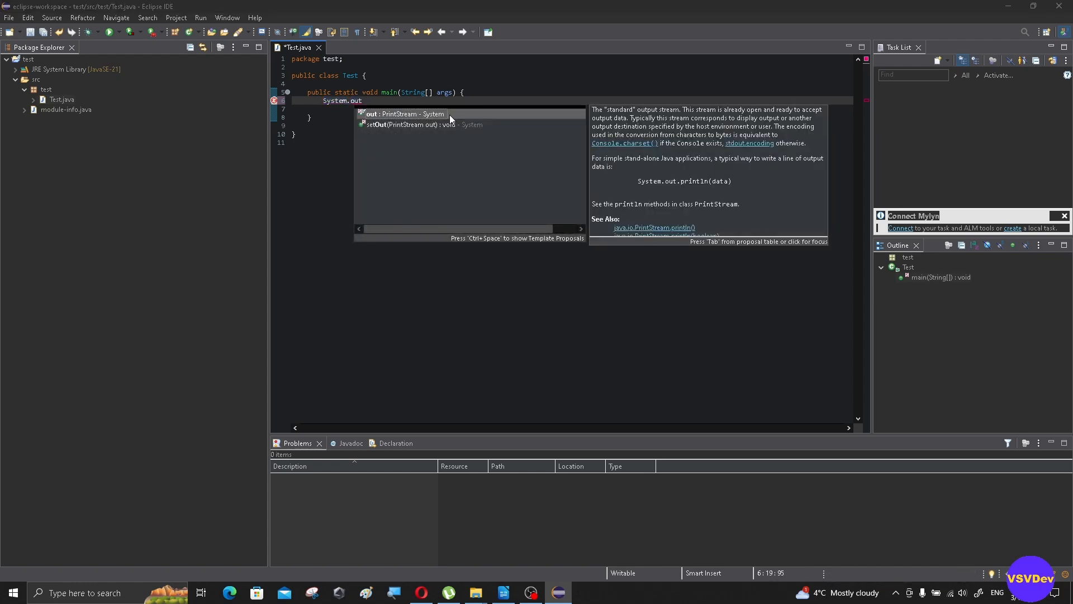
pyautogui.doubleClick(449, 115)
pyautogui.write('.p')
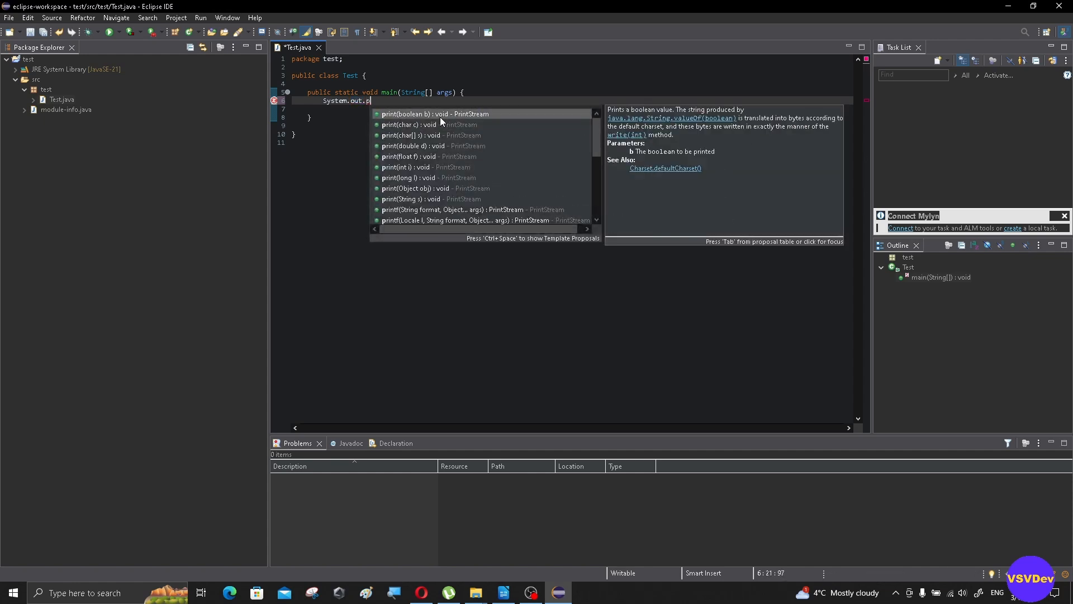
pyautogui.doubleClick(438, 116)
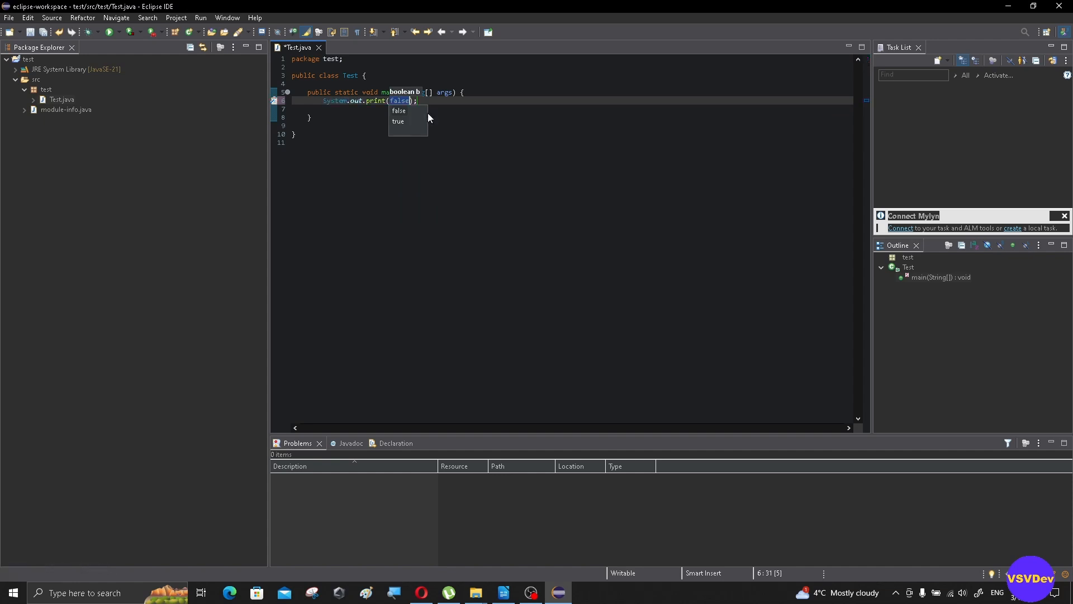
# Step: Replace the print call's placeholder argument with the string "Hello!!!" and leave the statement
pyautogui.write('"')
pyautogui.write('Hell')
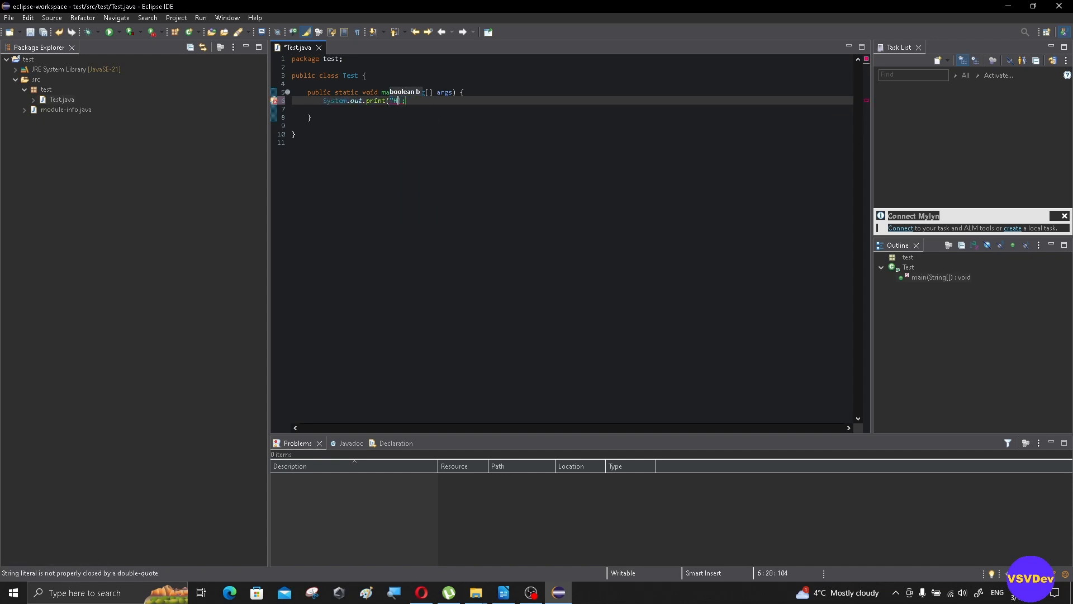
pyautogui.write('o!!!"')
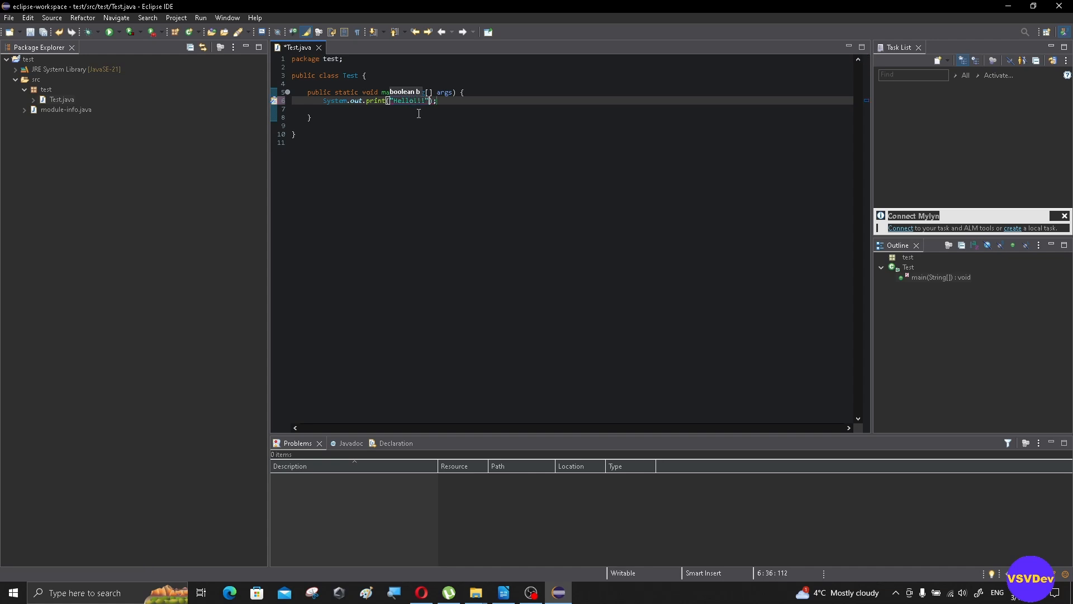
pyautogui.press('Down')
pyautogui.press('Down')
pyautogui.press('Down')
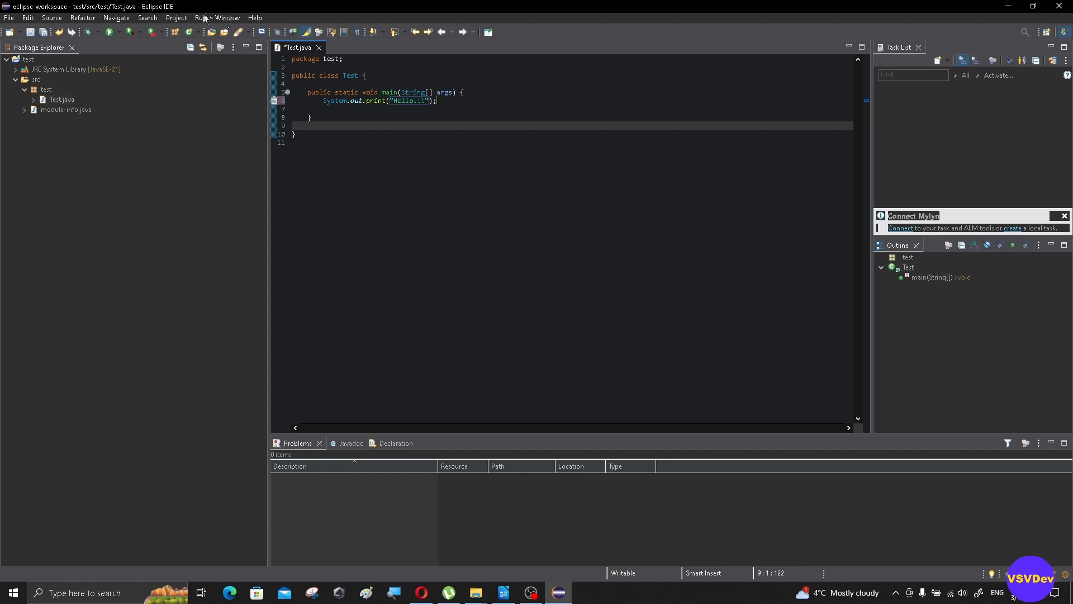
# Step: Run the Test class, saving Test.java at launch, then highlight its console output and enlarge the Console view
pyautogui.click(109, 32)
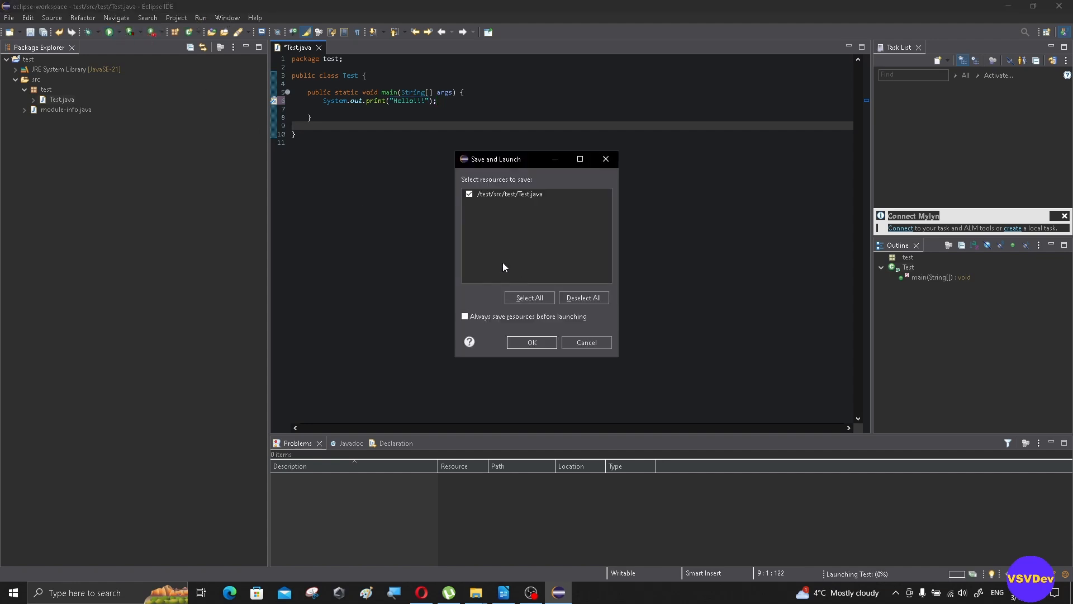
pyautogui.click(538, 343)
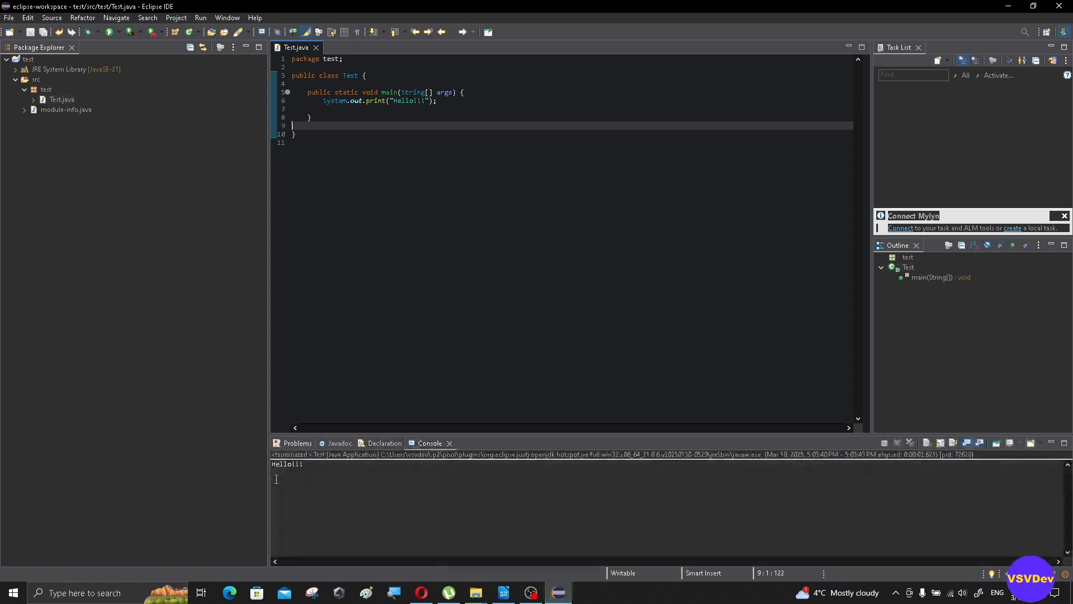
pyautogui.moveTo(303, 464); pyautogui.dragTo(258, 465)
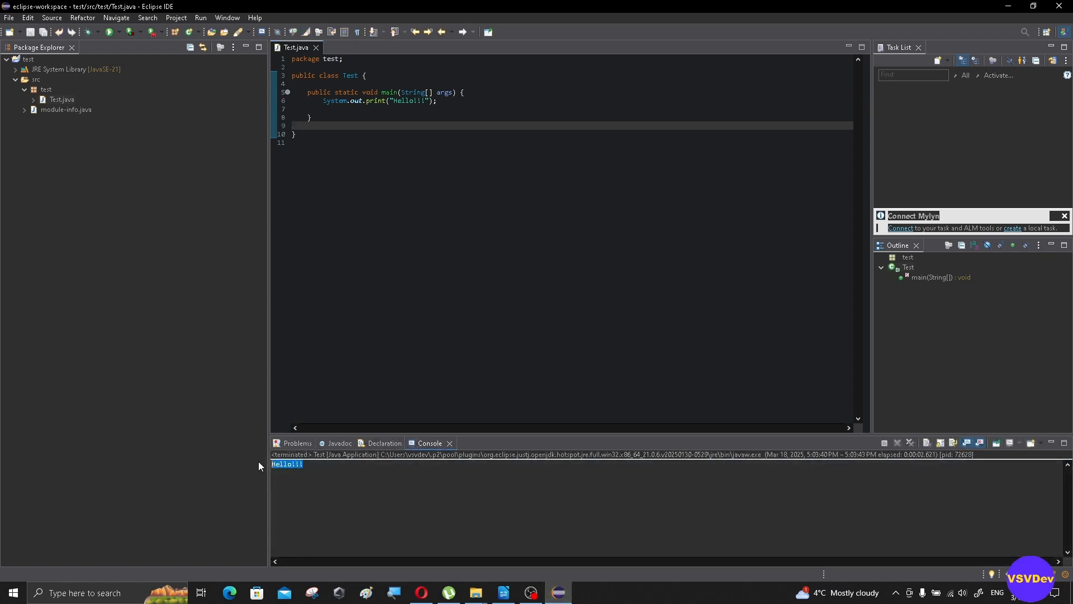
pyautogui.moveTo(468, 441); pyautogui.dragTo(522, 337)
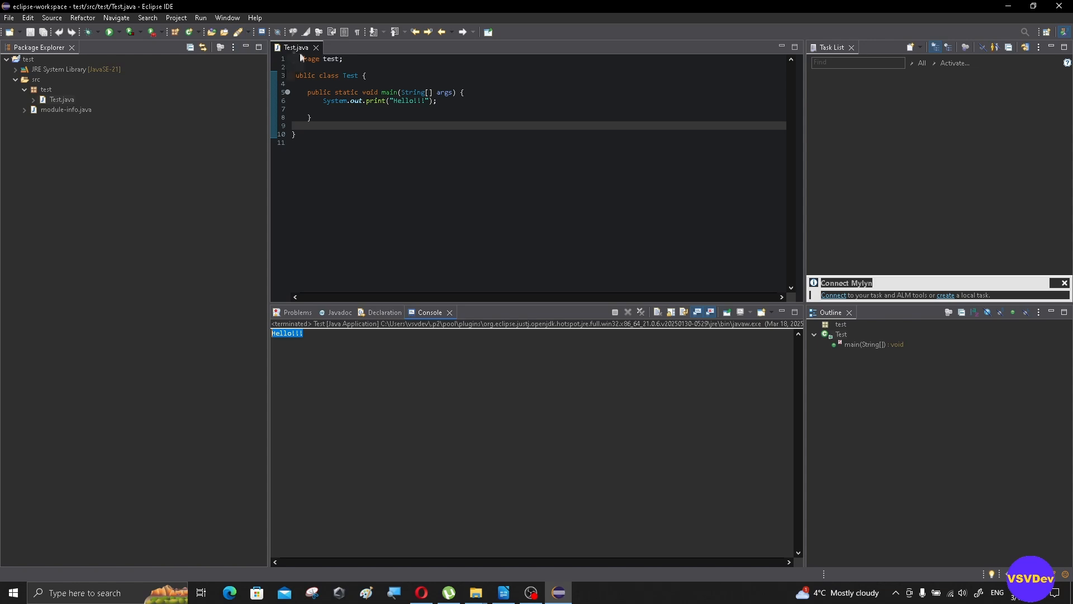
# Step: In the Test run configuration, choose jdk-17.0.2 as the alternate runtime JRE and review the list of installed JREs
pyautogui.click(202, 18)
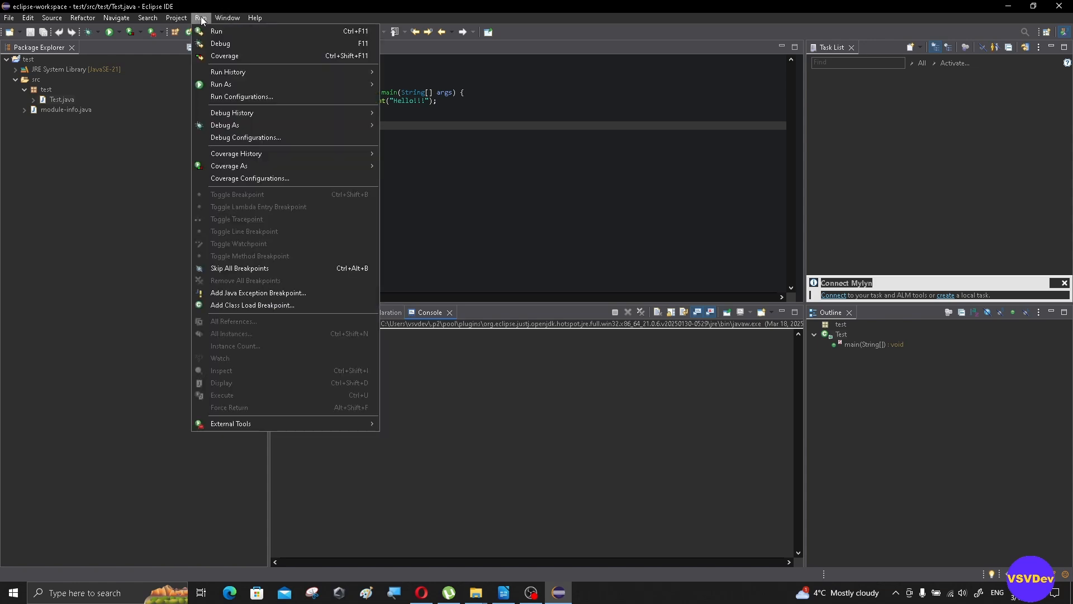
pyautogui.click(251, 97)
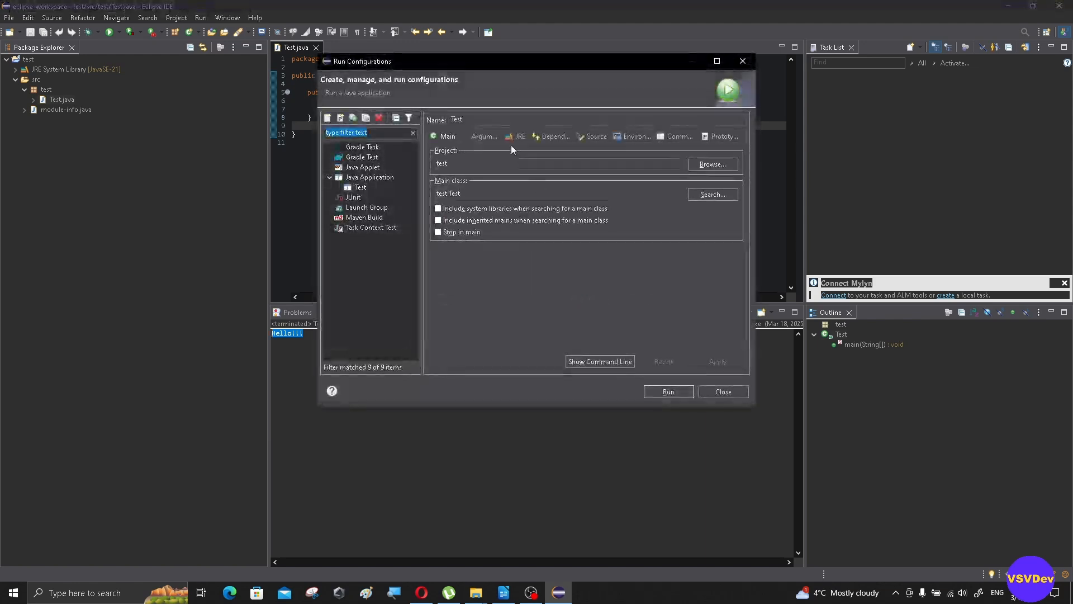
pyautogui.click(518, 136)
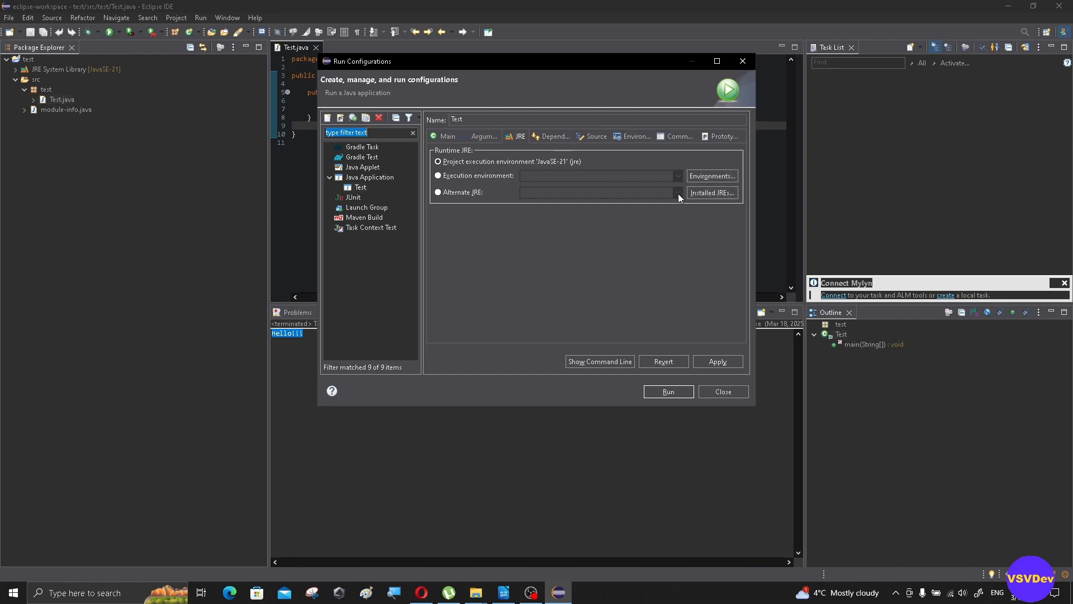
pyautogui.click(438, 192)
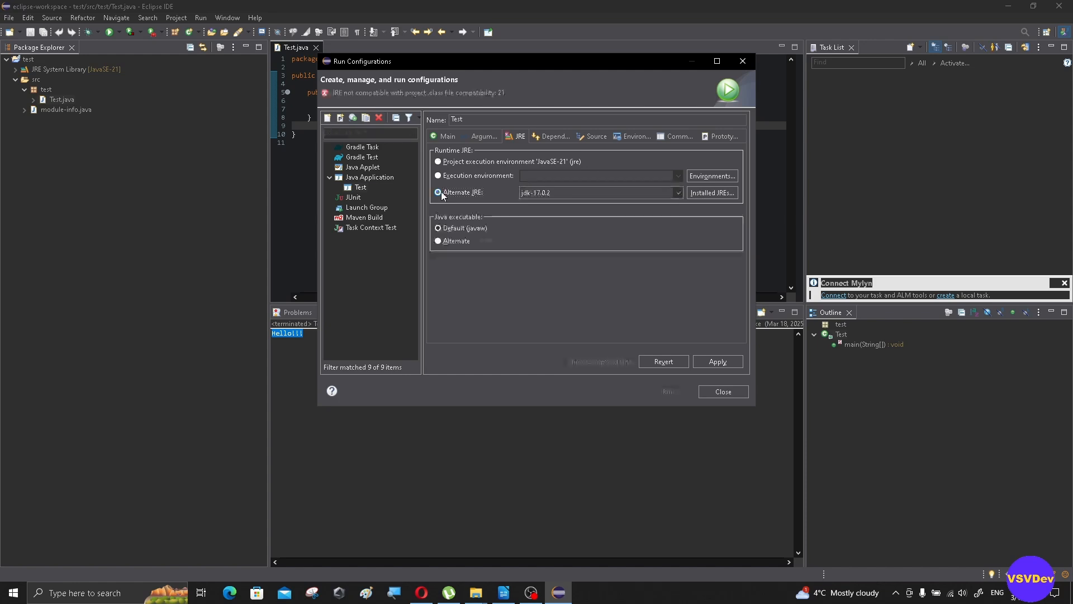
pyautogui.click(709, 194)
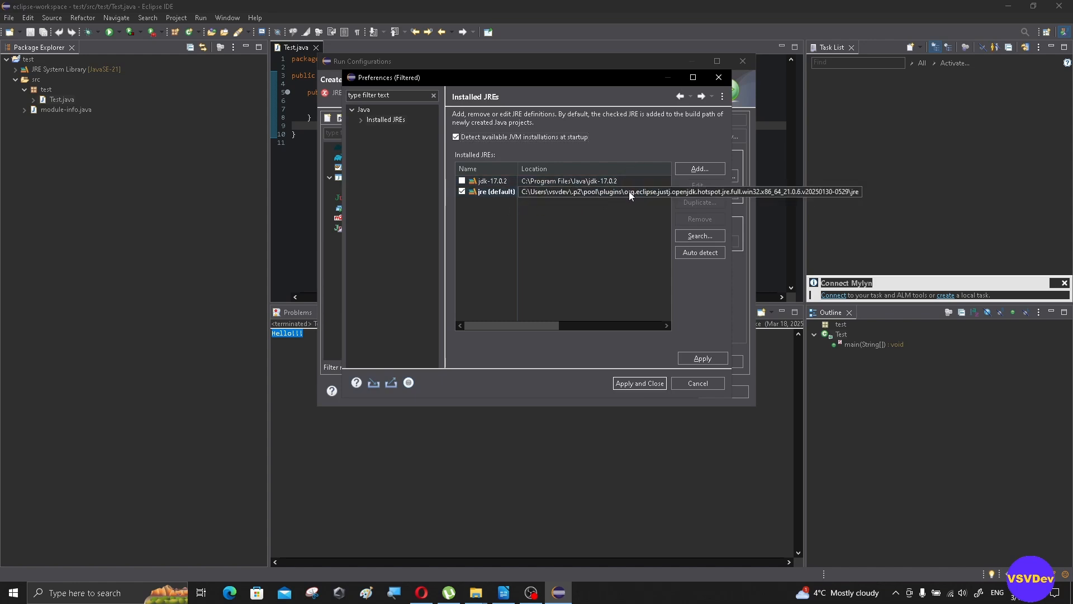
pyautogui.click(718, 77)
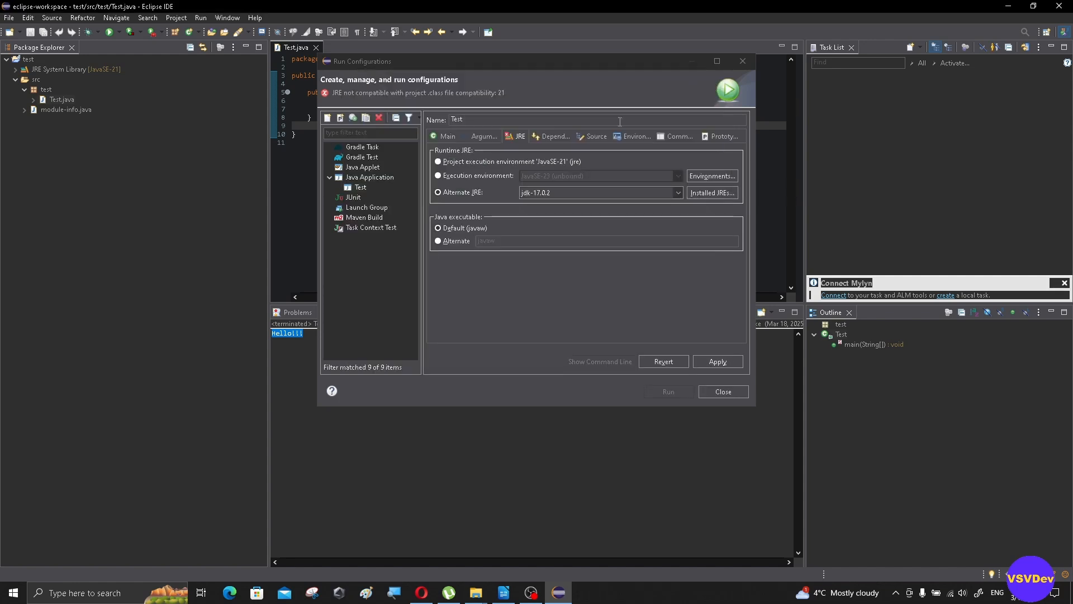
# Step: Set the Test configuration's runtime JRE to the project execution environment JavaSE-21, then close the run configurations and save the changes
pyautogui.click(439, 163)
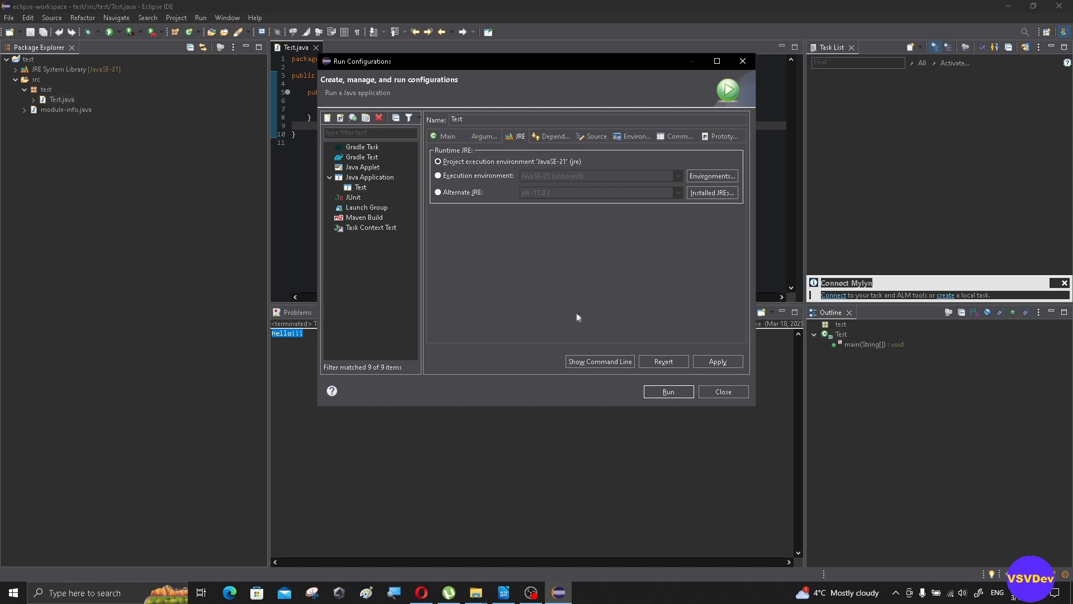
pyautogui.click(726, 392)
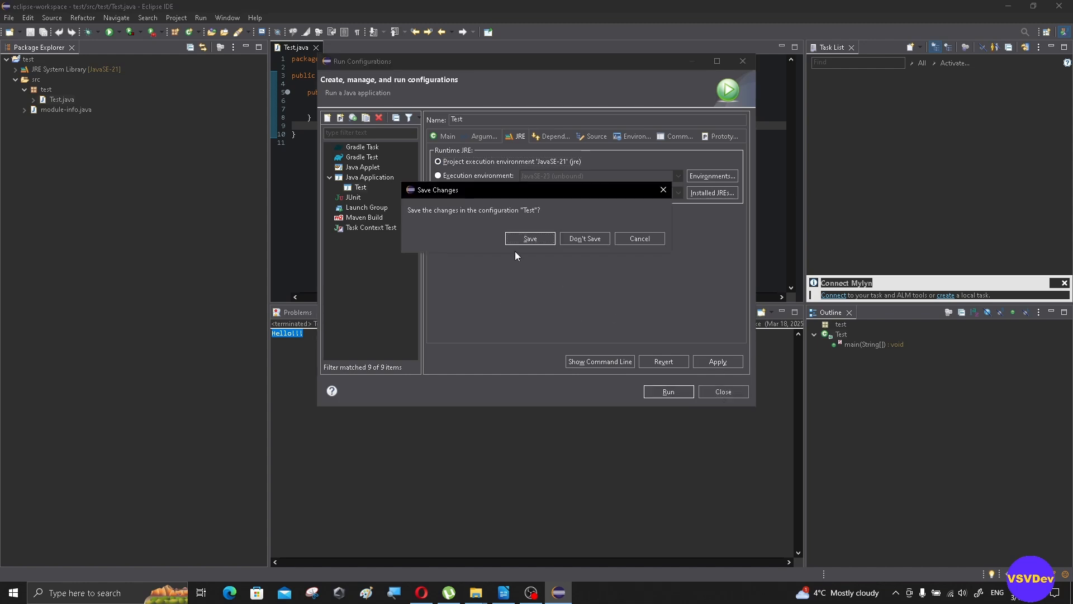
pyautogui.click(530, 239)
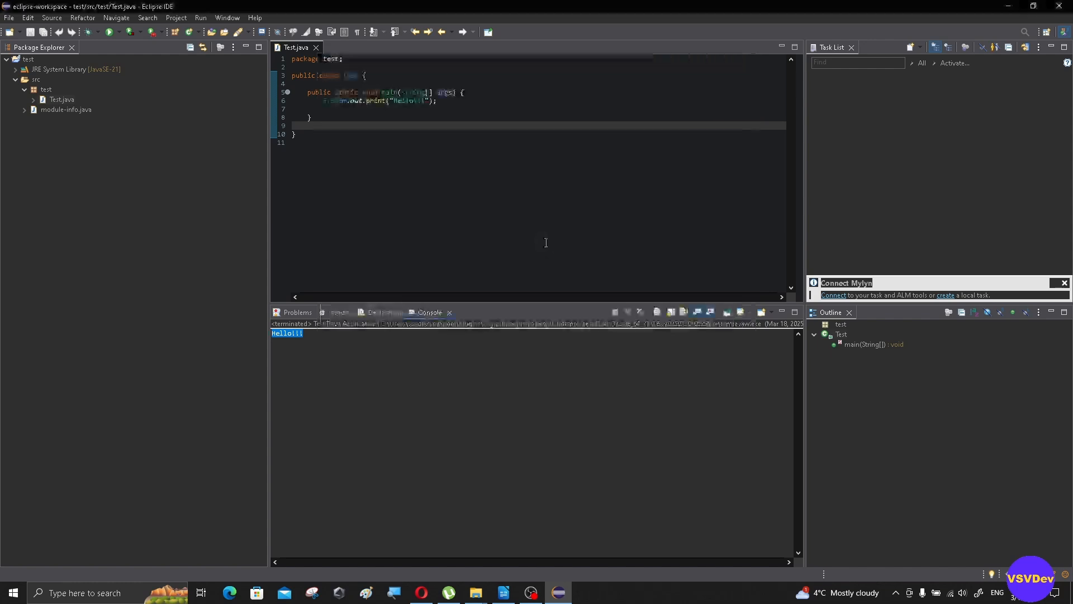